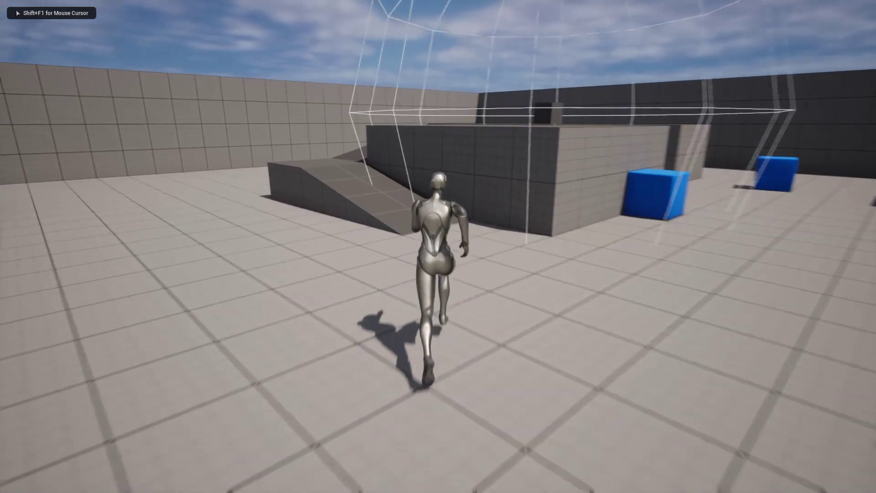
{"action": "key", "text": "w"}
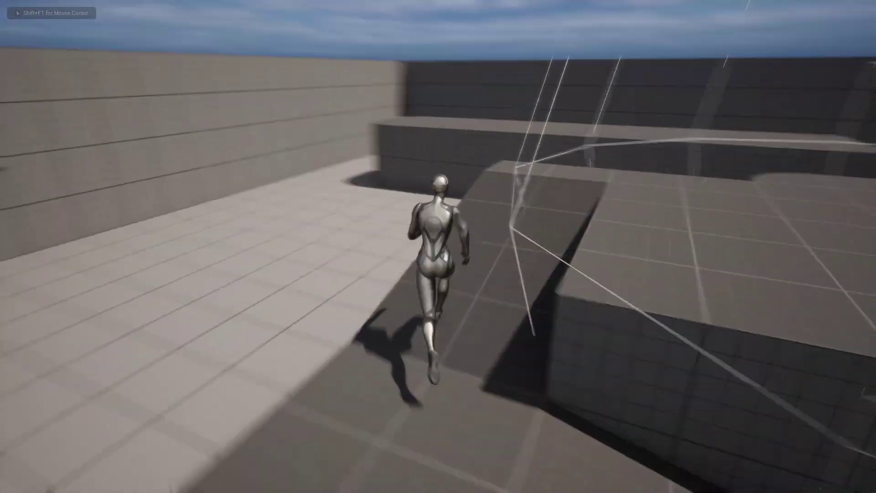
- Walk the character onto the ramp and around the arena, then end the play session
{"action": "key", "text": "e"}
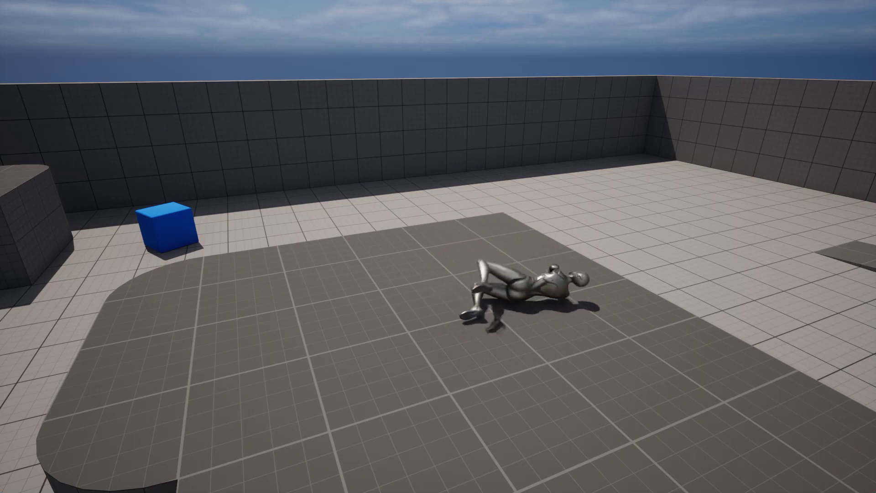
{"action": "key", "text": "Escape"}
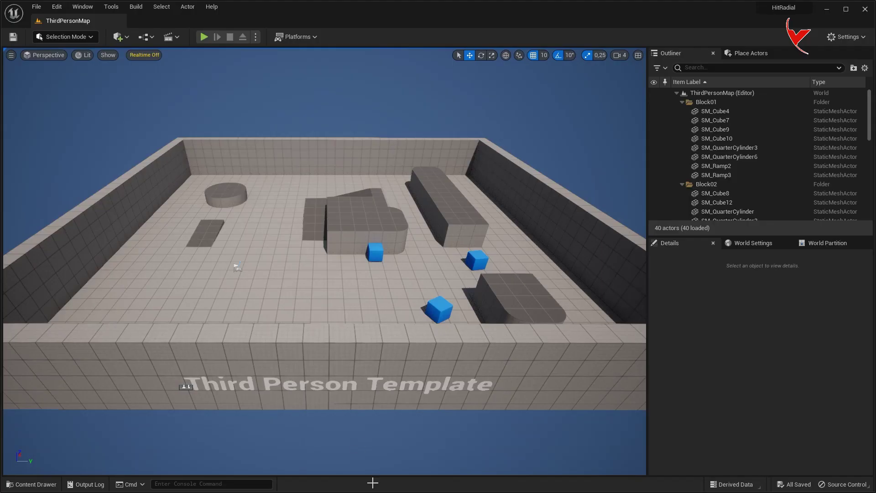
- Create an Actor-based Blueprint class named BP_Enemy in Content and open it in the editor
{"action": "key", "text": "ctrl+space"}
{"action": "right_click", "coordinate": [366, 404]}
{"action": "left_click", "coordinate": [412, 162]}
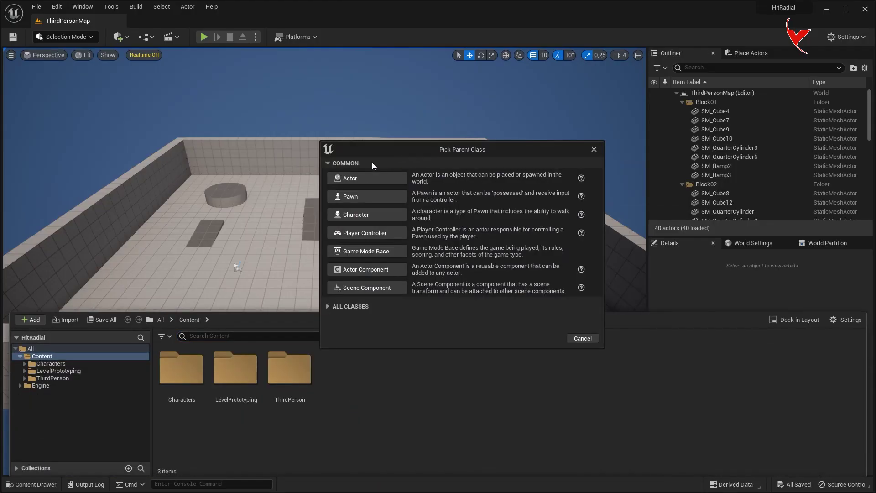
{"action": "left_click", "coordinate": [379, 176]}
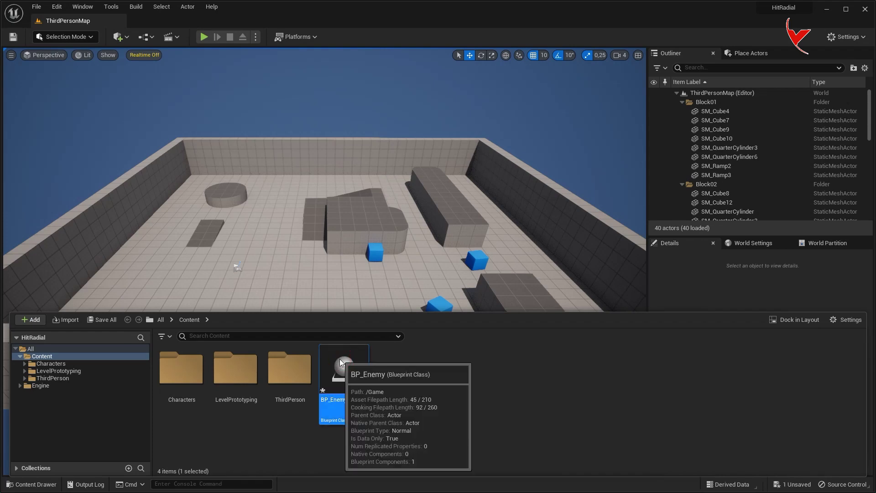
{"action": "double_click", "coordinate": [344, 347]}
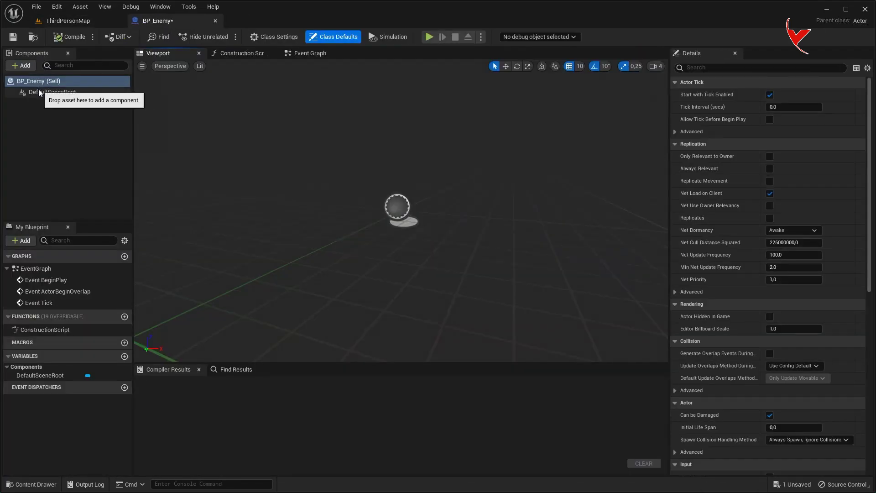
- Add a Static Mesh component to BP_Enemy and assign it the Cube mesh
{"action": "left_click", "coordinate": [40, 92]}
{"action": "left_click", "coordinate": [21, 65]}
{"action": "type", "text": "stat"}
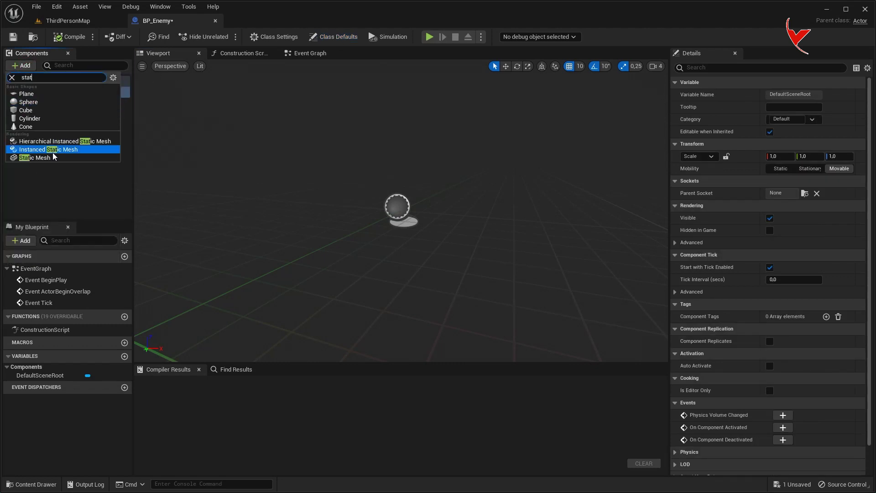
{"action": "left_click", "coordinate": [53, 158]}
{"action": "left_click", "coordinate": [821, 244]}
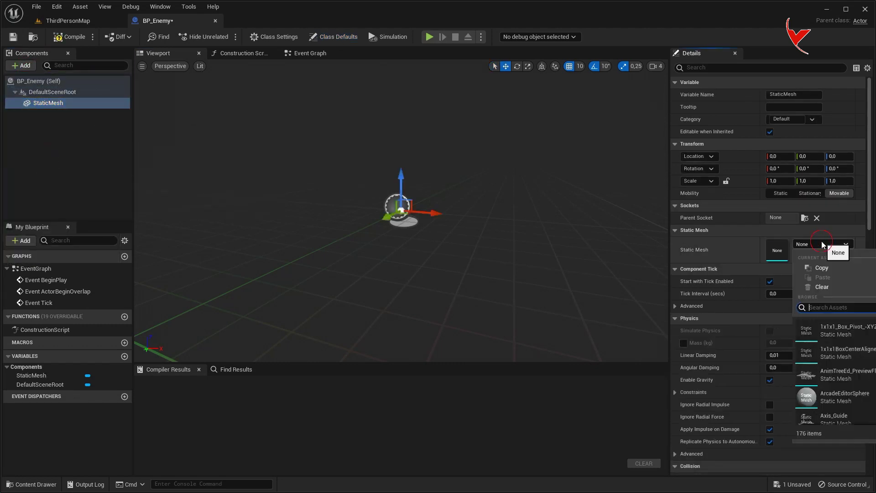
{"action": "type", "text": "cube"}
{"action": "left_click", "coordinate": [847, 379]}
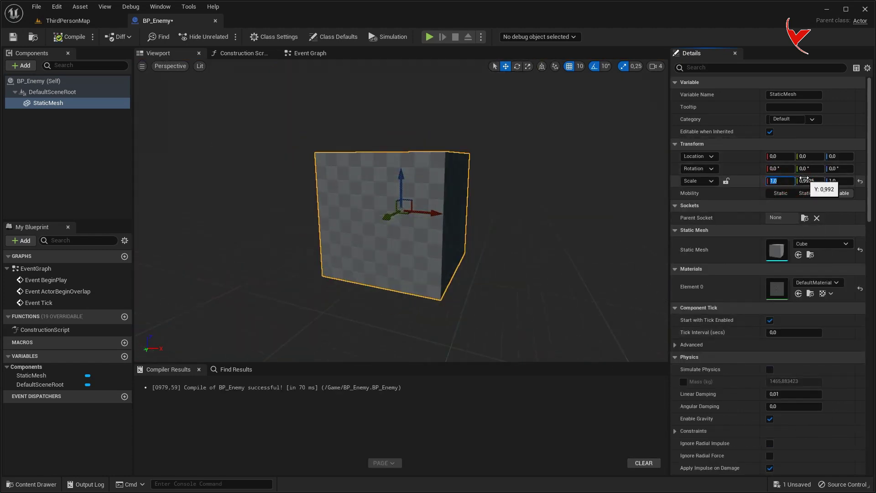
{"action": "left_click", "coordinate": [767, 184]}
{"action": "type", "text": "0.2"}
- Scale the Cube mesh to 0.2 on every axis and show the Event Graph
{"action": "left_click", "coordinate": [804, 179]}
{"action": "type", "text": "0,2"}
{"action": "key", "text": "Return"}
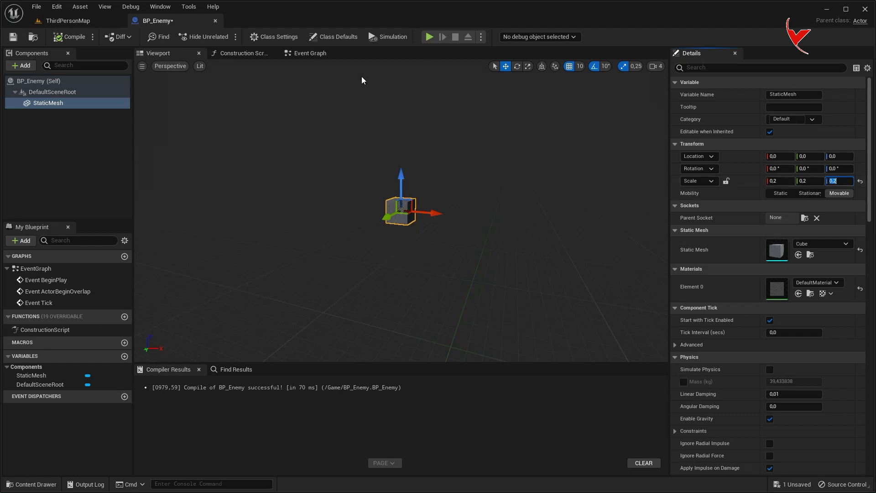
{"action": "left_click", "coordinate": [308, 55]}
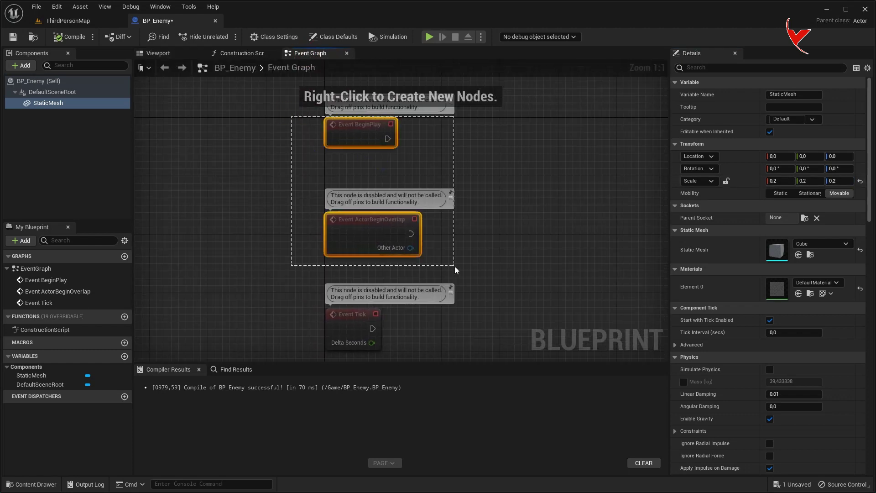
- Delete the unused BeginPlay and overlap events and add Apply Radial Damage after Event Tick
{"action": "key", "text": "Delete"}
{"action": "mouse_move", "coordinate": [349, 318]}
{"action": "left_mouse_down"}
{"action": "mouse_move", "coordinate": [269, 180]}
{"action": "mouse_move", "coordinate": [361, 191]}
{"action": "left_mouse_up"}
{"action": "type", "text": "apply rad"}
{"action": "key", "text": "Return"}
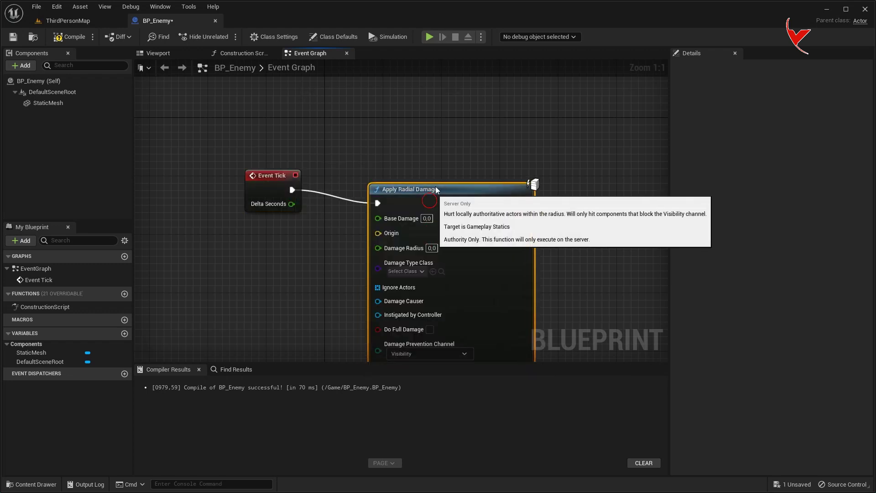
- Feed a Get Actor Location node into the damage Origin, then return to the level
{"action": "right_click_drag", "start_coordinate": [437, 190], "coordinate": [496, 89]}
{"action": "right_click", "coordinate": [273, 205]}
{"action": "type", "text": "get actor loca"}
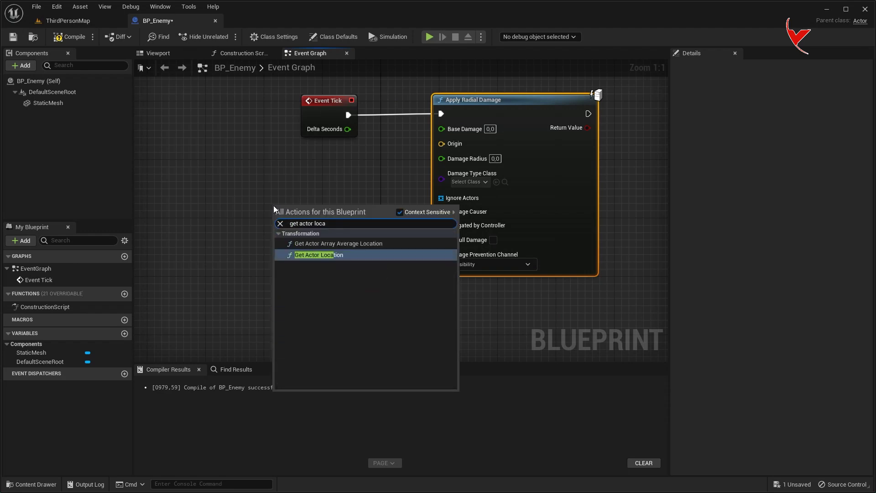
{"action": "key", "text": "Return"}
{"action": "left_click_drag", "start_coordinate": [372, 230], "coordinate": [442, 149]}
{"action": "left_click_drag", "start_coordinate": [338, 208], "coordinate": [315, 171]}
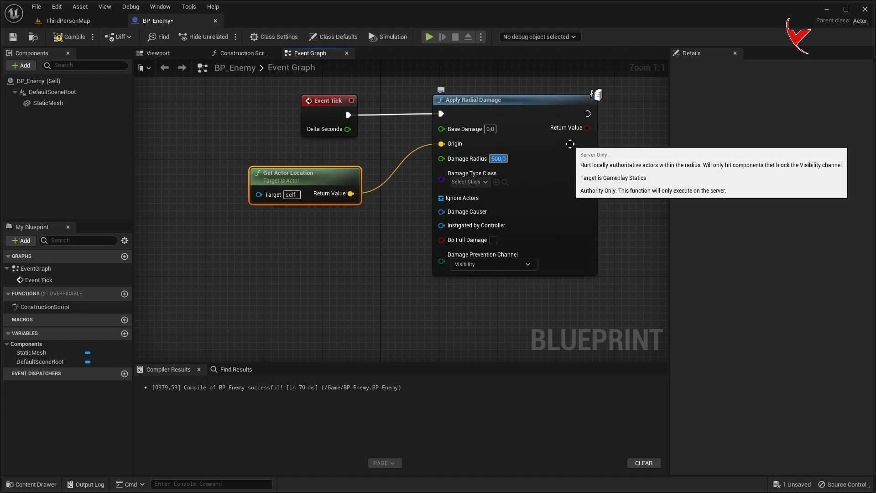
{"action": "left_click", "coordinate": [68, 21]}
{"action": "key", "text": "ctrl+space"}
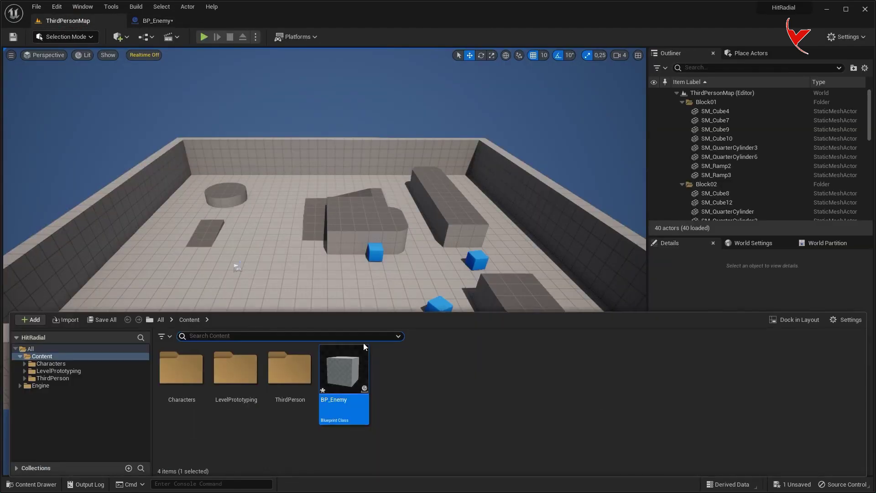
- Place a BP_Enemy instance on the raised block and focus the view on it
{"action": "left_click_drag", "start_coordinate": [365, 347], "coordinate": [369, 226]}
{"action": "key", "text": "f"}
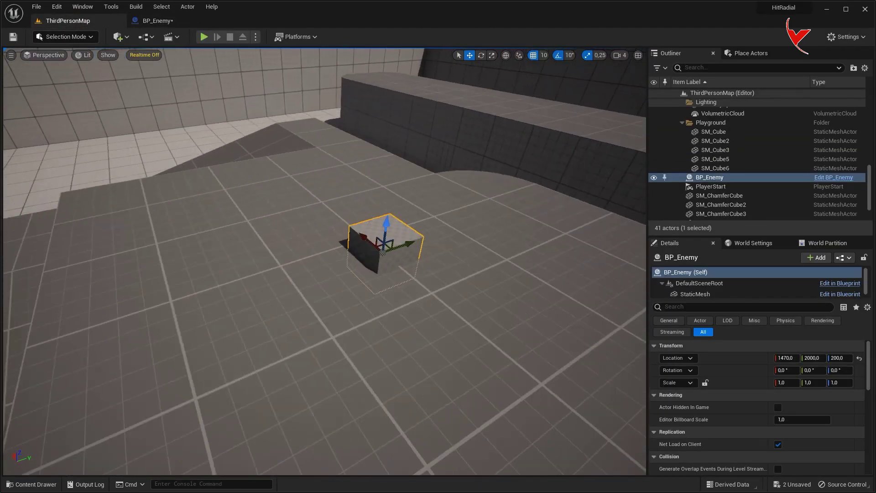
{"action": "right_click_drag", "start_coordinate": [347, 248], "coordinate": [347, 248]}
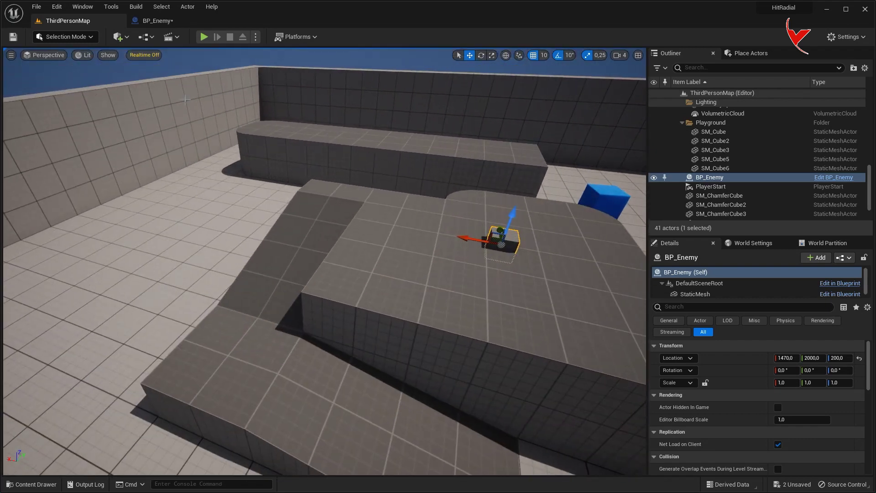
- Back in BP_Enemy's graph, search for a Draw Debug node from Apply Radial Damage's output
{"action": "left_click", "coordinate": [158, 21]}
{"action": "right_click_drag", "start_coordinate": [534, 190], "coordinate": [371, 180]}
{"action": "left_click", "coordinate": [427, 157]}
{"action": "left_click_drag", "start_coordinate": [493, 161], "coordinate": [495, 160]}
{"action": "type", "text": "draw debu"}
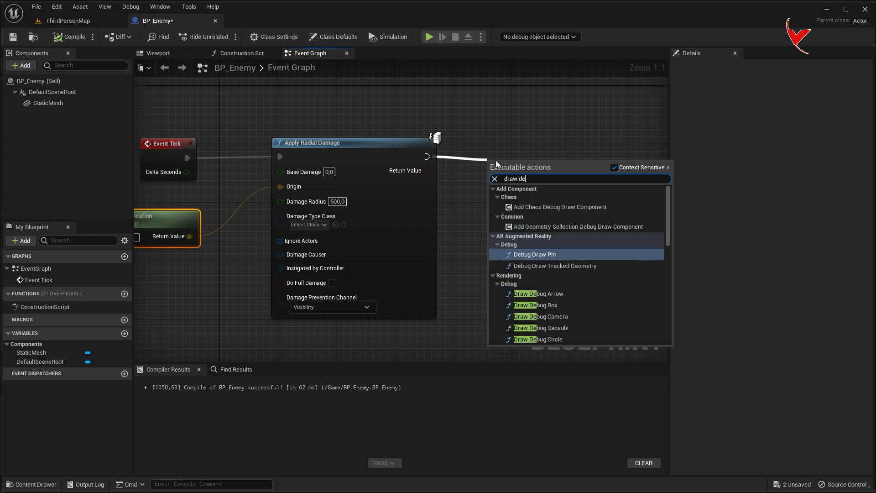
- Add Draw Debug Sphere after Apply Radial Damage, centred on the actor location via a reroute
{"action": "scroll", "coordinate": [599, 299], "scroll_direction": "down", "scroll_amount": 5}
{"action": "scroll", "coordinate": [590, 304], "scroll_direction": "down", "scroll_amount": 2}
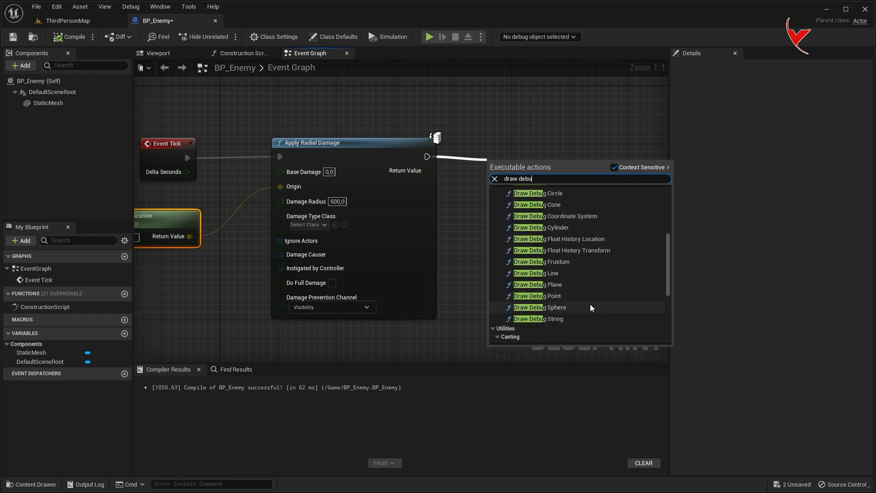
{"action": "left_click", "coordinate": [590, 304]}
{"action": "scroll", "coordinate": [598, 153], "scroll_direction": "down", "scroll_amount": 2}
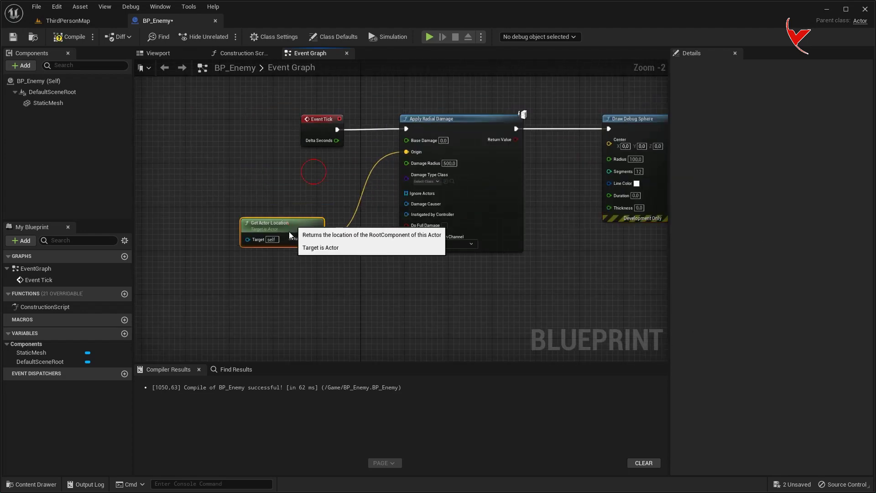
{"action": "left_click_drag", "start_coordinate": [297, 211], "coordinate": [317, 280]}
{"action": "left_click_drag", "start_coordinate": [607, 144], "coordinate": [608, 144]}
{"action": "double_click", "coordinate": [554, 145]}
{"action": "left_click_drag", "start_coordinate": [554, 145], "coordinate": [538, 277]}
- Promote Damage Radius to a variable and wire it to the sphere's Radius through a reroute
{"action": "scroll", "coordinate": [494, 251], "scroll_direction": "up", "scroll_amount": 1}
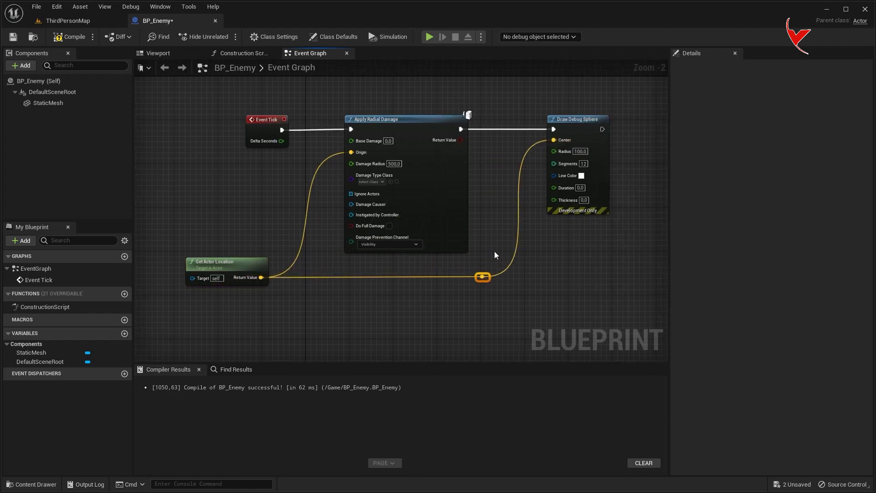
{"action": "scroll", "coordinate": [492, 247], "scroll_direction": "up", "scroll_amount": 1}
{"action": "right_click", "coordinate": [347, 162]}
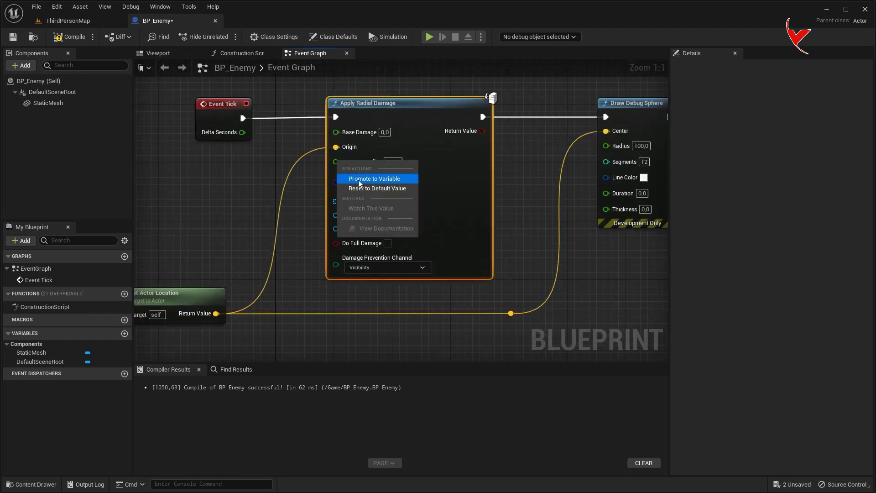
{"action": "left_click", "coordinate": [355, 172]}
{"action": "mouse_move", "coordinate": [270, 103]}
{"action": "left_mouse_down"}
{"action": "mouse_move", "coordinate": [233, 202]}
{"action": "mouse_move", "coordinate": [224, 342]}
{"action": "mouse_move", "coordinate": [359, 328]}
{"action": "left_mouse_up"}
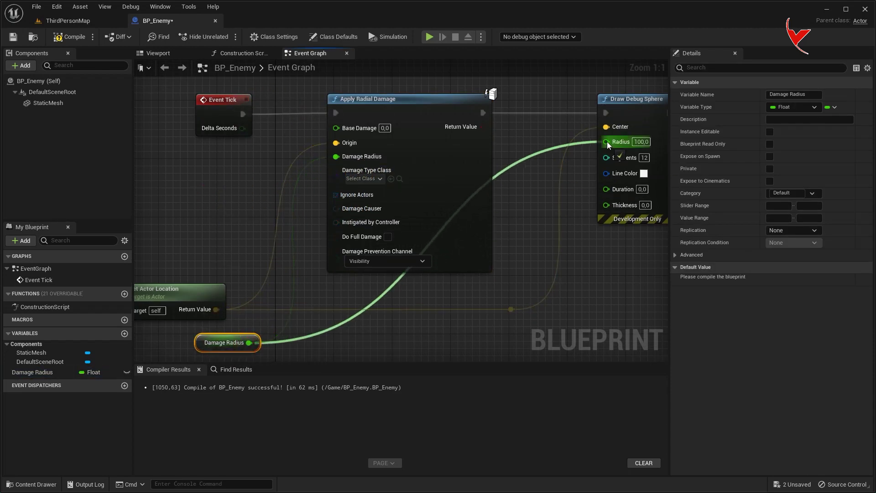
{"action": "left_click_drag", "start_coordinate": [606, 143], "coordinate": [606, 143]}
{"action": "double_click", "coordinate": [540, 143]}
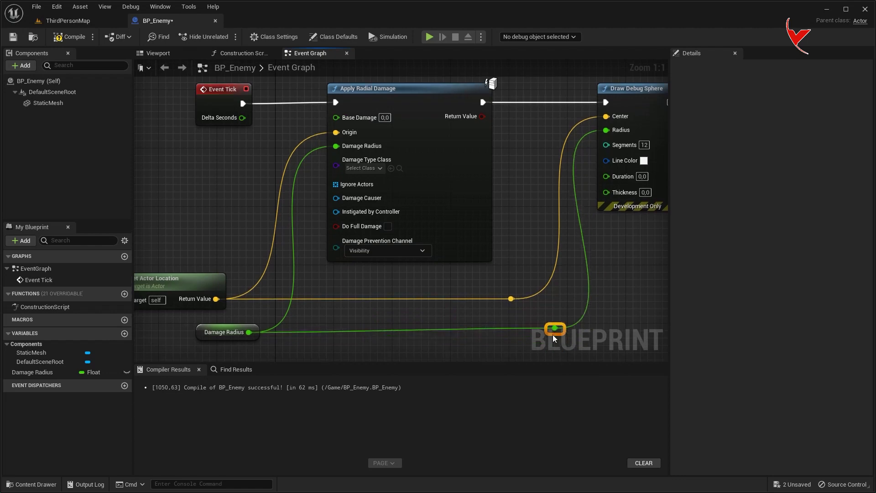
{"action": "left_click_drag", "start_coordinate": [564, 347], "coordinate": [551, 338]}
{"action": "left_click", "coordinate": [68, 22]}
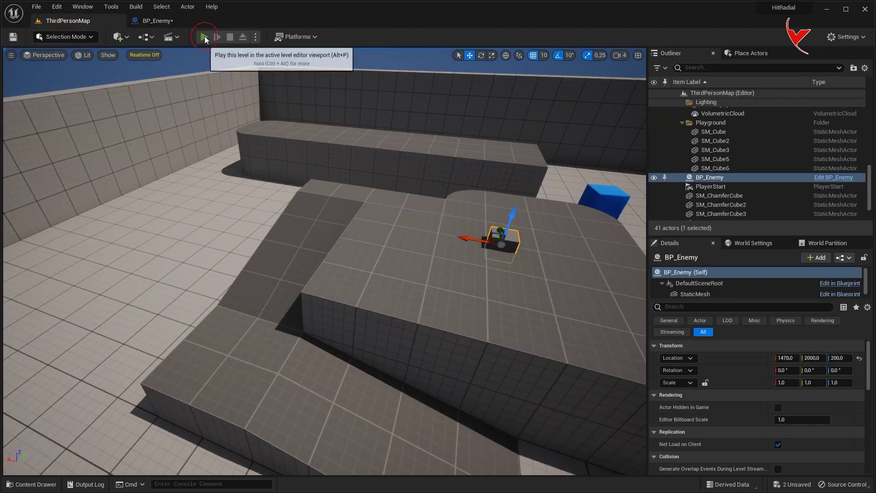
- Briefly play the level, then open BP_ThirdPersonCharacter from ThirdPerson > Blueprints
{"action": "left_click", "coordinate": [204, 37]}
{"action": "key", "text": "Escape"}
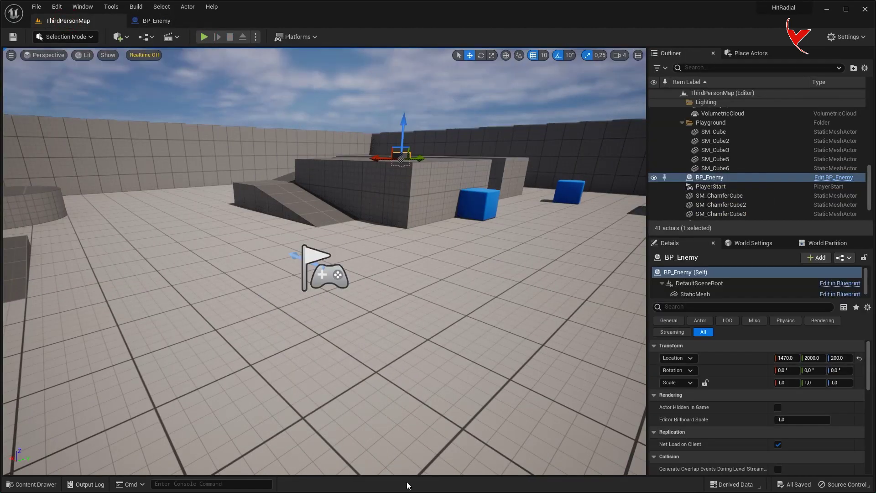
{"action": "key", "text": "ctrl+space"}
{"action": "double_click", "coordinate": [288, 391]}
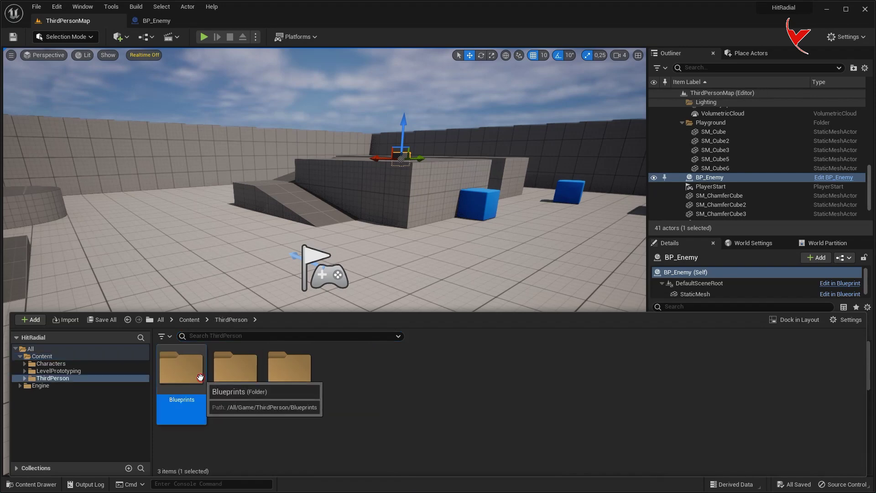
{"action": "double_click", "coordinate": [181, 368]}
{"action": "double_click", "coordinate": [181, 372]}
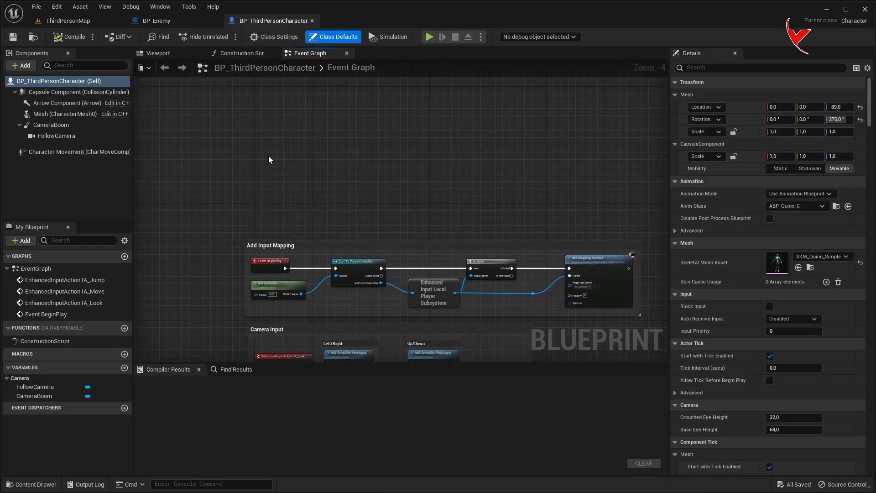
- Add Event AnyDamage feeding a Print String that shows the Damage value, then start a playtest
{"action": "scroll", "coordinate": [282, 161], "scroll_direction": "up", "scroll_amount": 3}
{"action": "right_click", "coordinate": [259, 149]}
{"action": "type", "text": "event any da"}
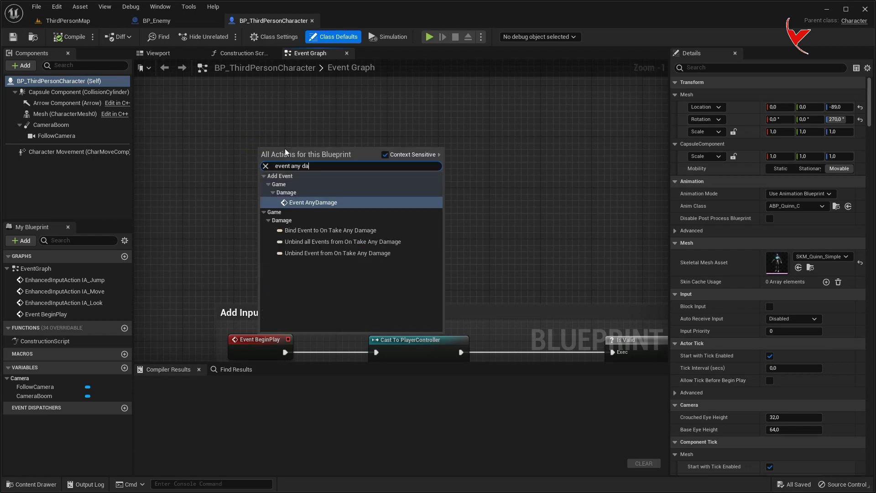
{"action": "key", "text": "Return"}
{"action": "scroll", "coordinate": [281, 142], "scroll_direction": "up", "scroll_amount": 1}
{"action": "left_click_drag", "start_coordinate": [281, 142], "coordinate": [362, 141]}
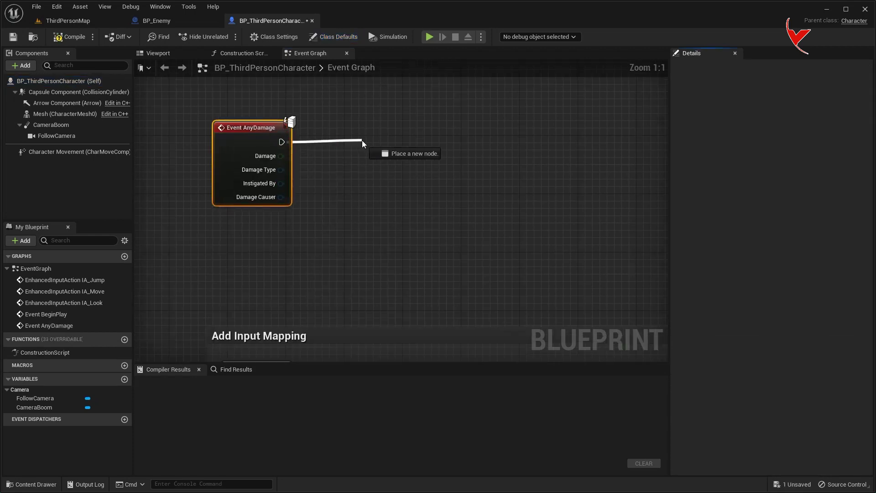
{"action": "type", "text": "print string"}
{"action": "key", "text": "Return"}
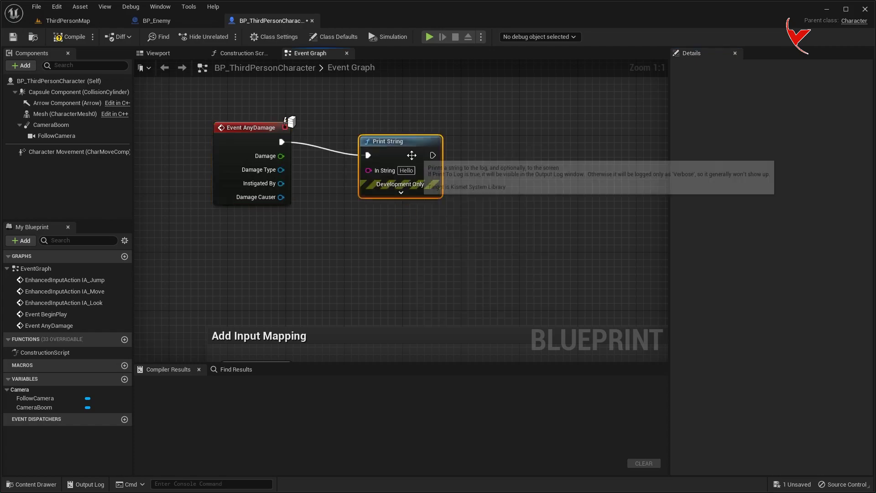
{"action": "left_click_drag", "start_coordinate": [281, 156], "coordinate": [392, 156]}
{"action": "key", "text": "alt+p"}
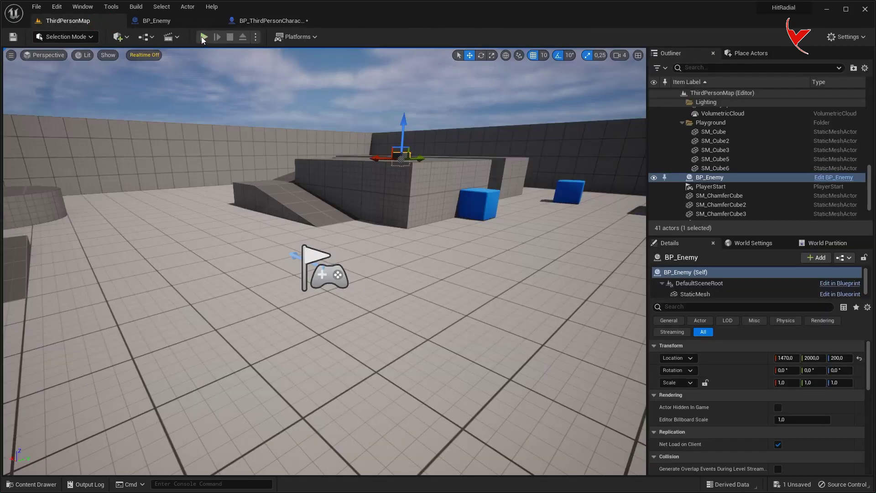
- Playtest walking toward the raised block, then check the BP_Enemy graph and return to the level
{"action": "left_click", "coordinate": [337, 156]}
{"action": "key", "text": "w"}
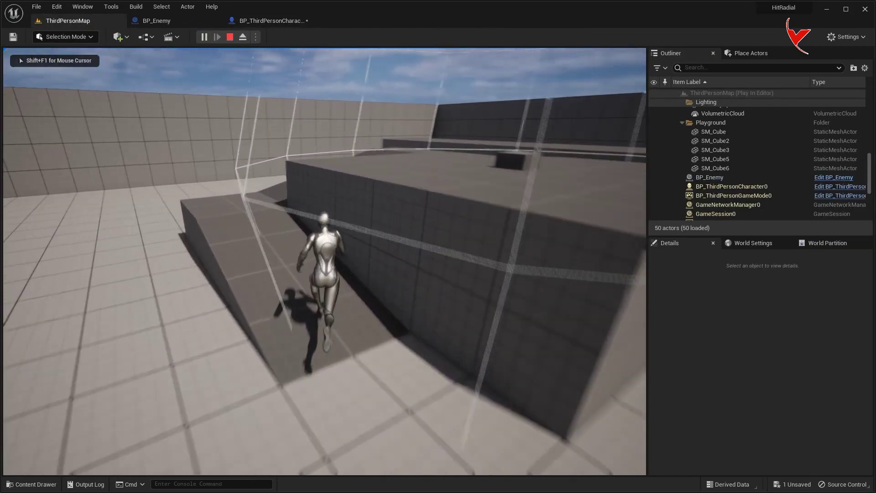
{"action": "key", "text": "Escape"}
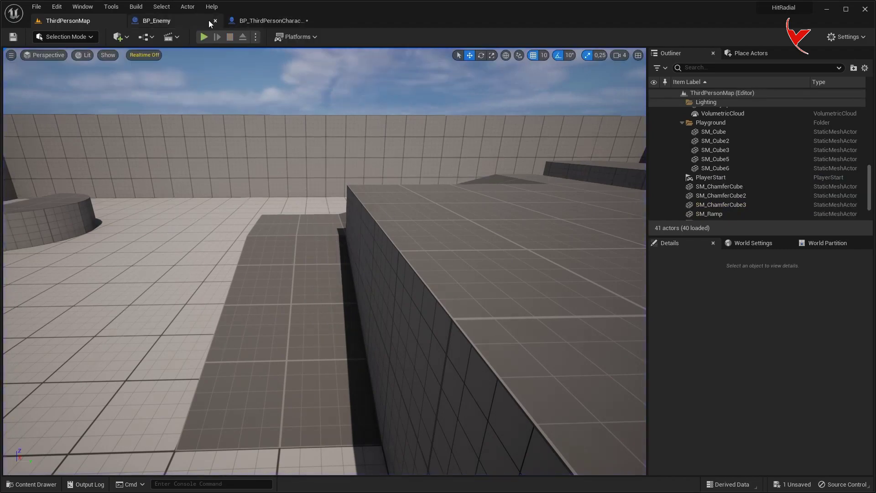
{"action": "left_click", "coordinate": [209, 20]}
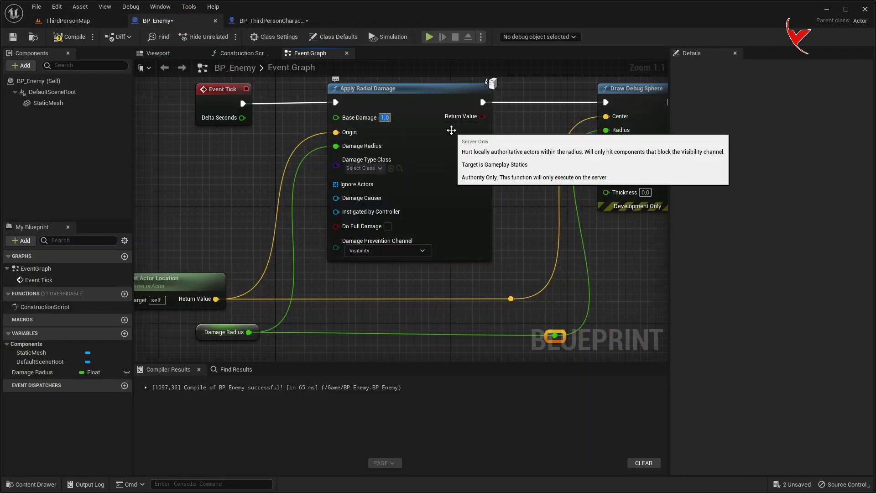
{"action": "left_click", "coordinate": [67, 21]}
- Playtest again, walking, running and jumping across the platform
{"action": "left_click", "coordinate": [205, 37]}
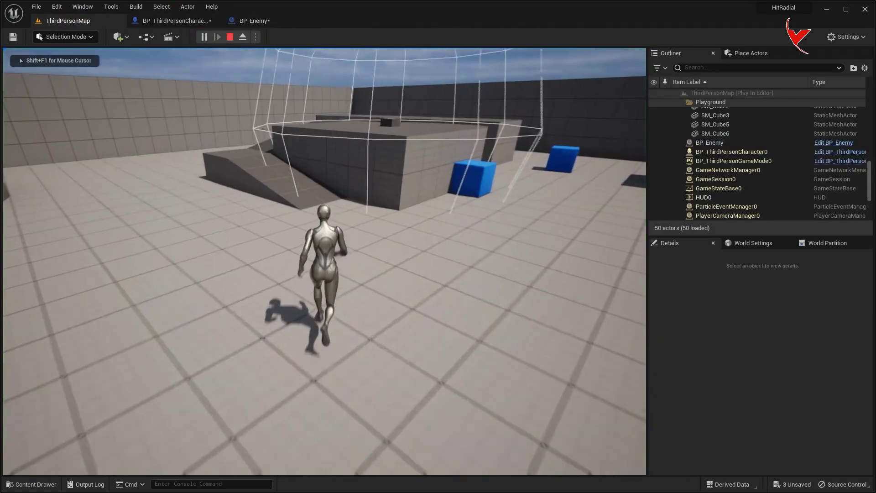
{"action": "key", "text": "w"}
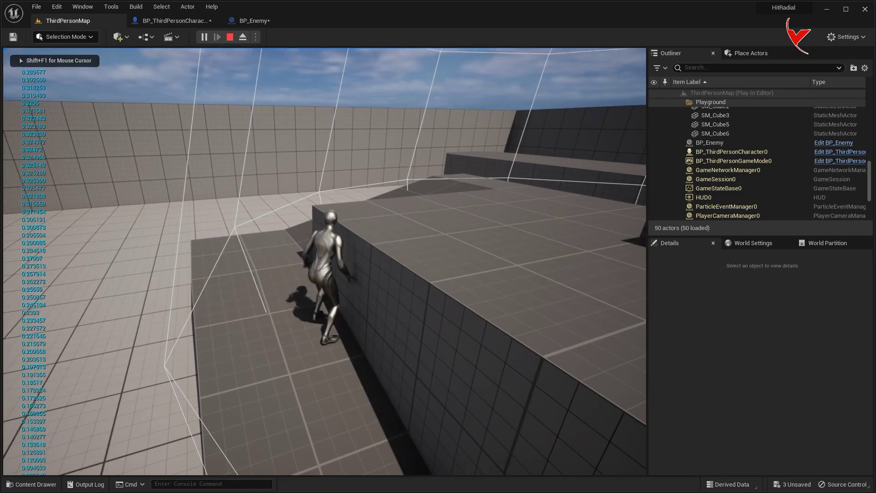
{"action": "key", "text": "space"}
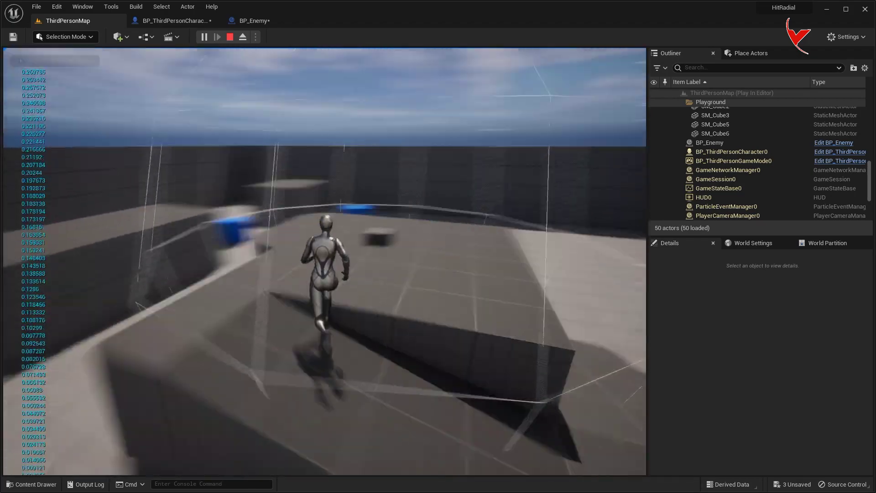
{"action": "key", "text": "space"}
{"action": "key", "text": "w"}
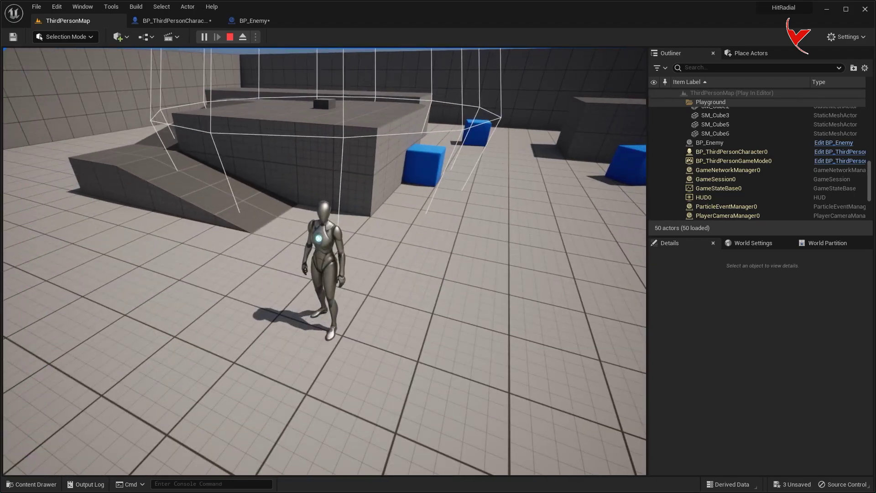
{"action": "key", "text": "w"}
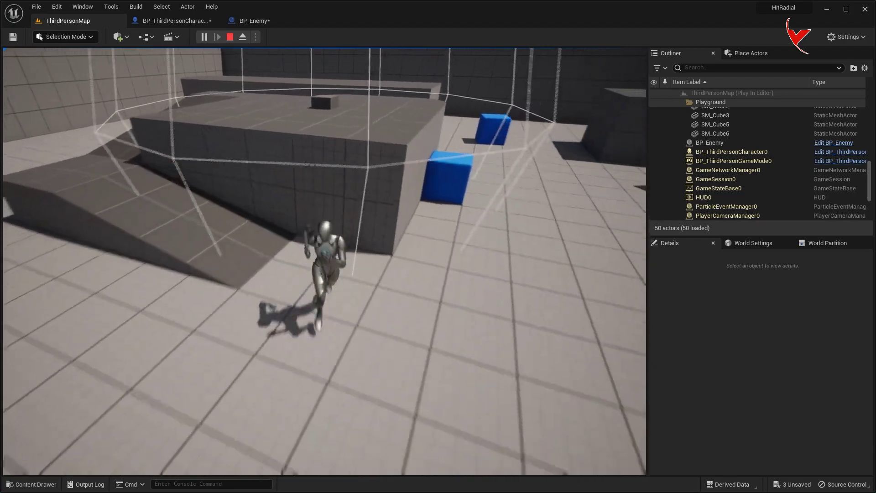
{"action": "key", "text": "Escape"}
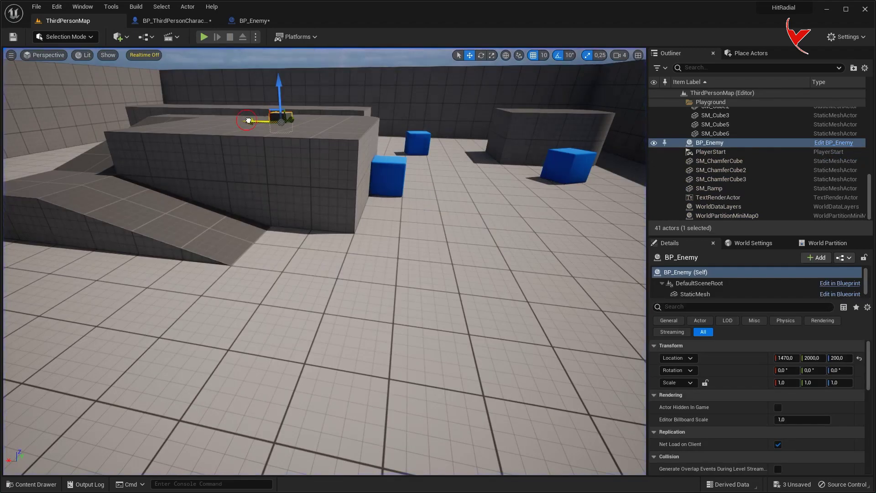
- With BP_Enemy at 1020, 2000, 30, playtest inside the damage sphere, then add a character variable
{"action": "scroll", "coordinate": [451, 95], "scroll_direction": "down", "scroll_amount": 3}
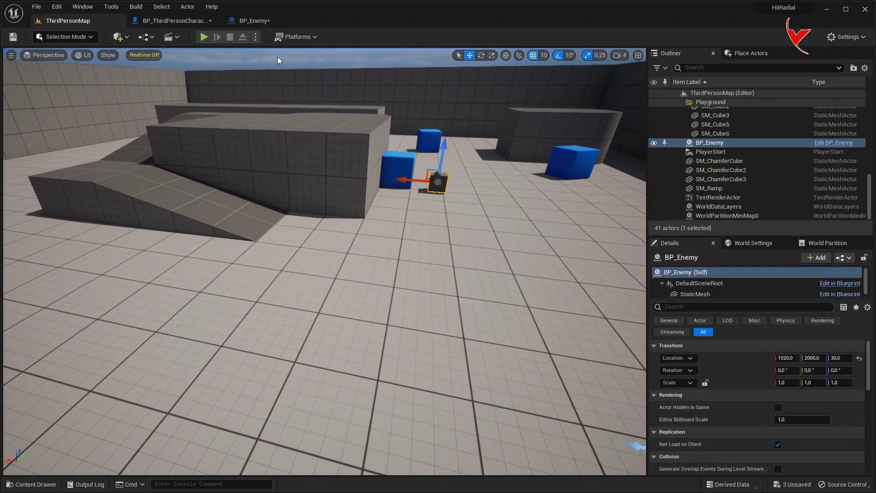
{"action": "left_click", "coordinate": [203, 37]}
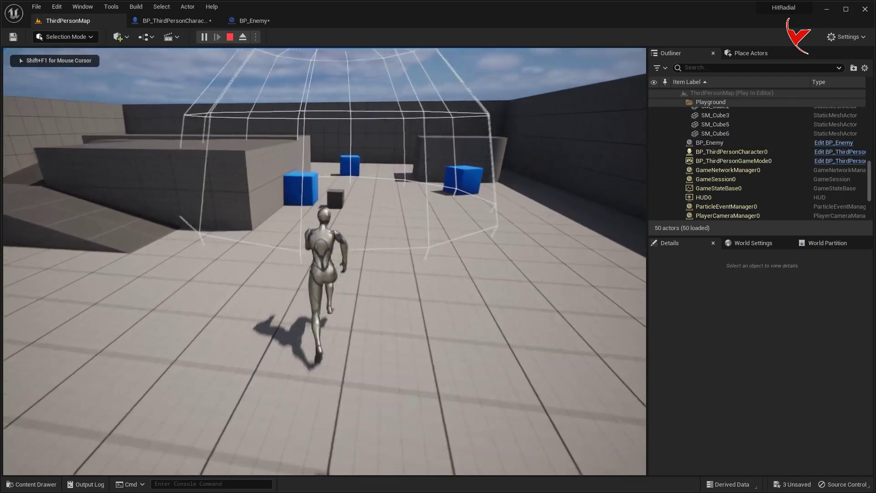
{"action": "key", "text": "s"}
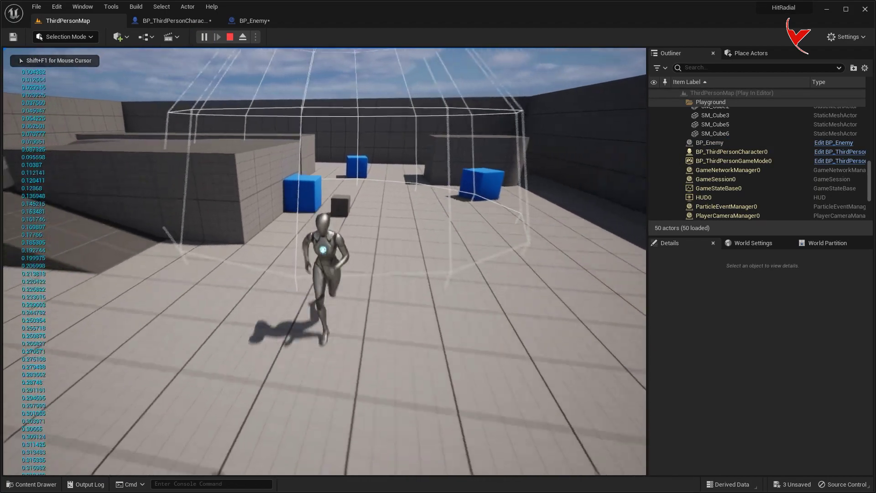
{"action": "key", "text": "Escape"}
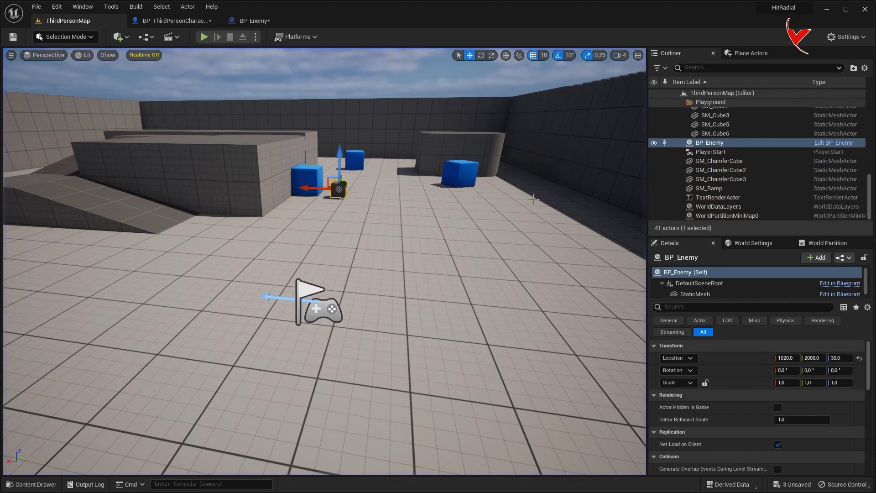
{"action": "left_click", "coordinate": [181, 21]}
{"action": "left_click", "coordinate": [124, 379]}
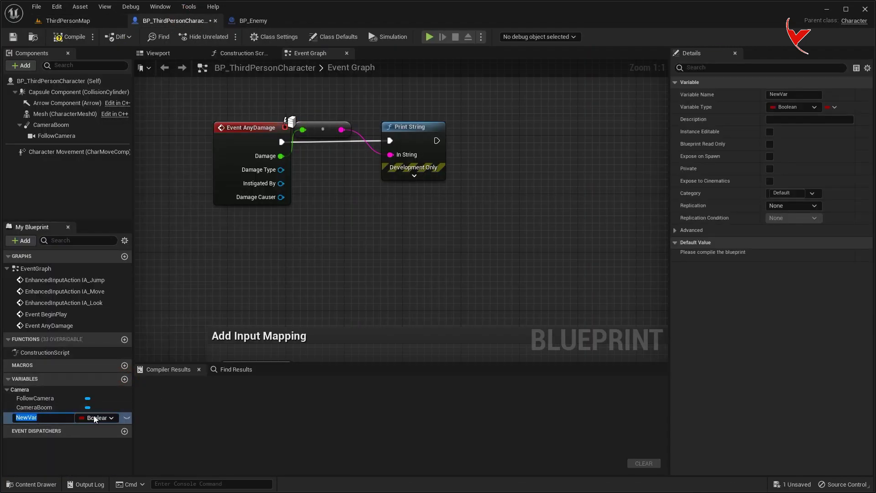
{"action": "type", "text": "Shield"}
- Make the new variable a Float named Shield, compile, and give it a default of 100
{"action": "left_click", "coordinate": [99, 417]}
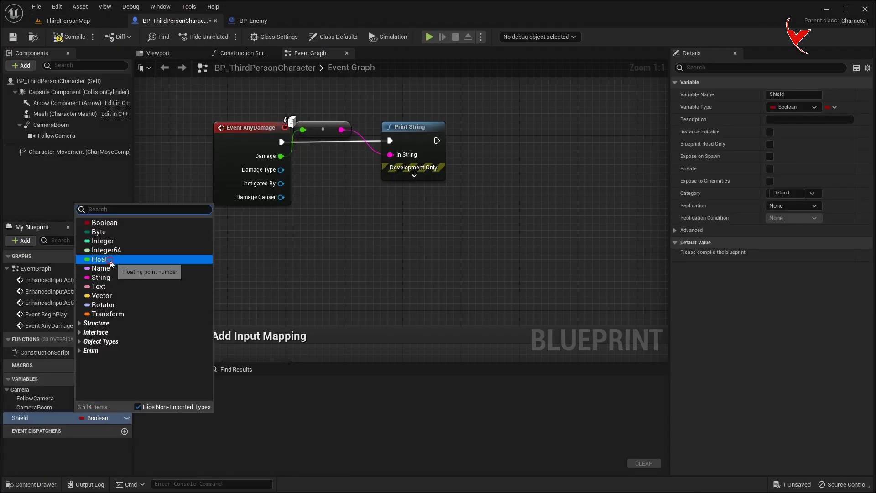
{"action": "left_click", "coordinate": [98, 264]}
{"action": "left_click", "coordinate": [68, 37]}
{"action": "type", "text": "100"}
{"action": "key", "text": "Return"}
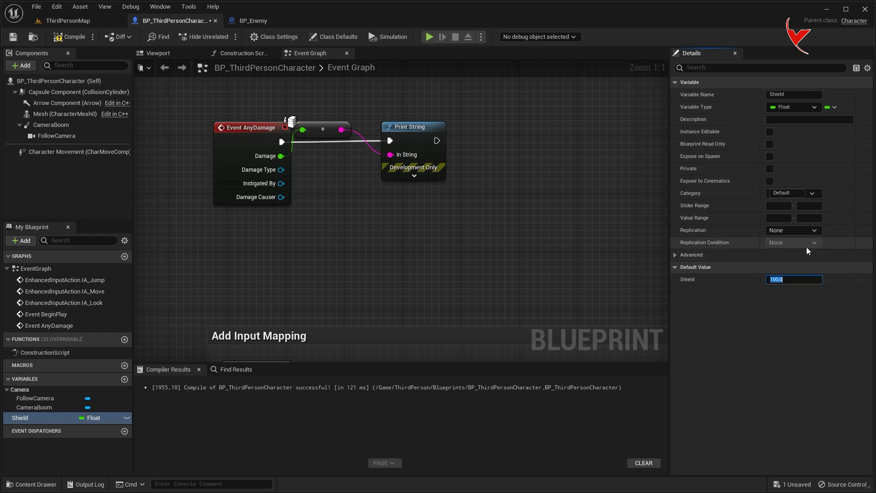
- Replace the Print String with a SET Shield that stores Shield minus Damage
{"action": "left_click_drag", "start_coordinate": [413, 115], "coordinate": [475, 204]}
{"action": "key", "text": "Delete"}
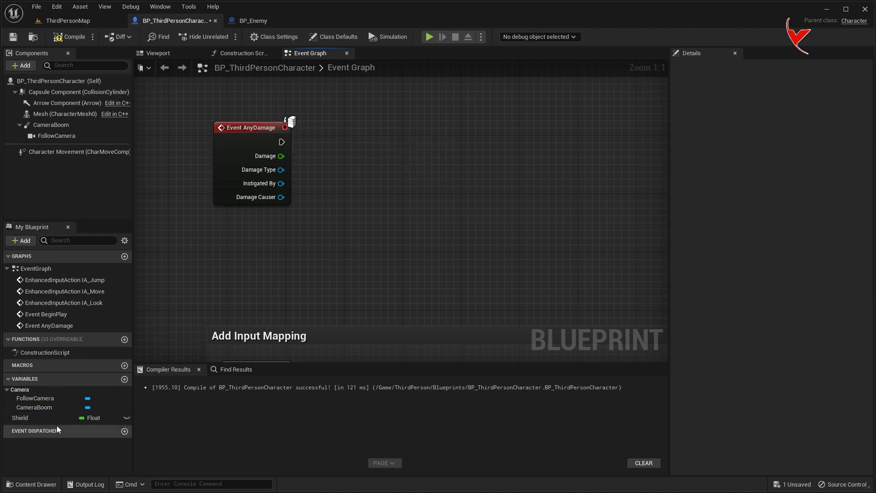
{"action": "left_click_drag", "start_coordinate": [63, 419], "coordinate": [349, 190]}
{"action": "left_click", "coordinate": [365, 199]}
{"action": "type", "text": "-"}
{"action": "left_click_drag", "start_coordinate": [468, 158], "coordinate": [456, 166]}
{"action": "key", "text": "Return"}
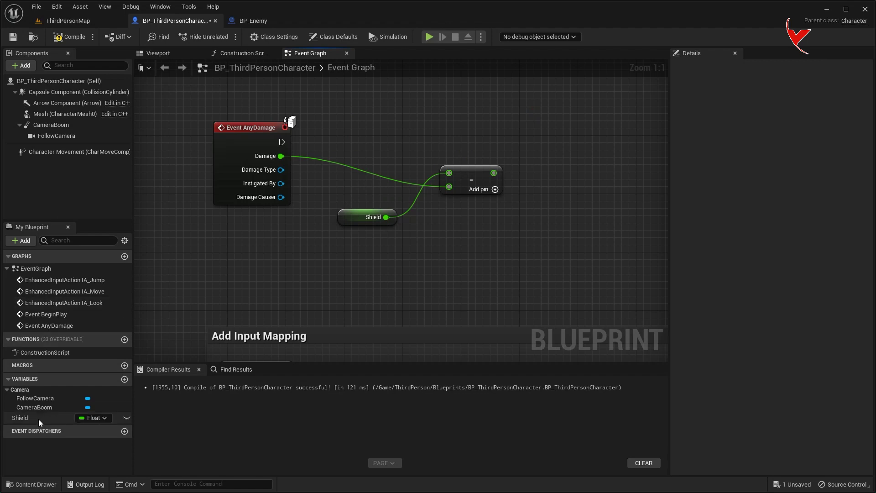
{"action": "mouse_move", "coordinate": [47, 418]}
{"action": "left_mouse_down", "text": "alt"}
{"action": "mouse_move", "coordinate": [402, 139]}
{"action": "mouse_move", "coordinate": [599, 145]}
{"action": "left_mouse_up", "text": "alt"}
{"action": "left_click_drag", "start_coordinate": [493, 174], "coordinate": [554, 158]}
{"action": "right_click_drag", "start_coordinate": [554, 158], "coordinate": [381, 203]}
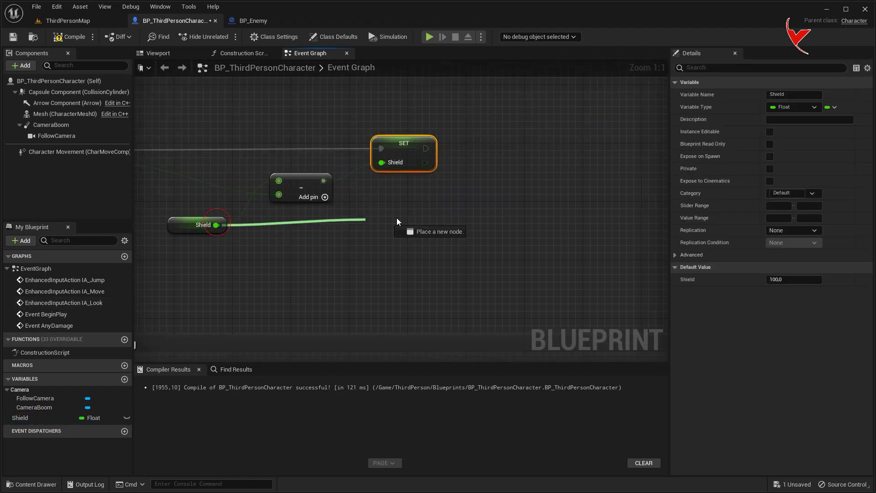
- Add a Branch after SET Shield that checks whether Shield is less than or equal to 0
{"action": "left_click_drag", "start_coordinate": [268, 224], "coordinate": [491, 220]}
{"action": "type", "text": "<"}
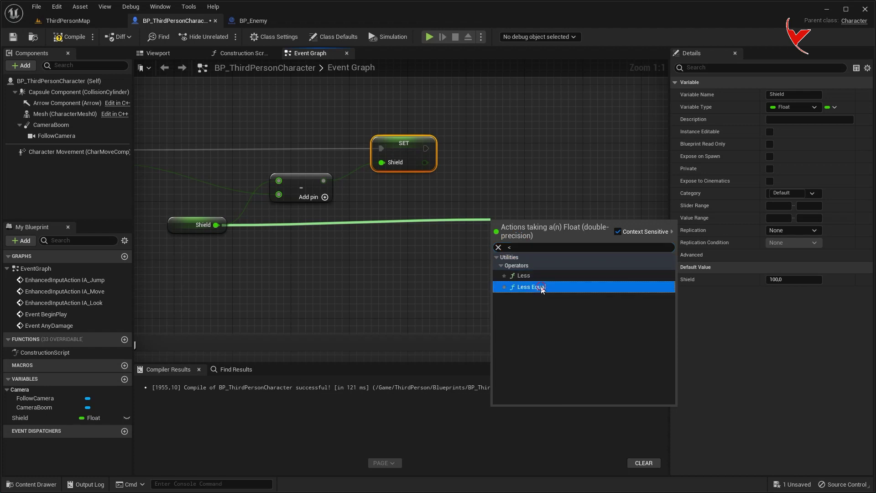
{"action": "left_click", "coordinate": [542, 287]}
{"action": "left_click_drag", "start_coordinate": [425, 148], "coordinate": [599, 148]}
{"action": "type", "text": "b"}
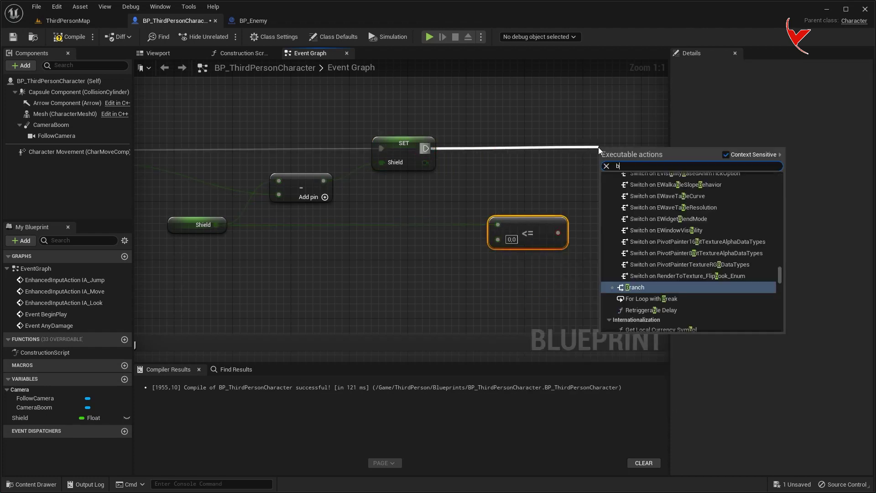
{"action": "left_click", "coordinate": [635, 299]}
{"action": "left_click_drag", "start_coordinate": [557, 233], "coordinate": [607, 164]}
{"action": "right_click_drag", "start_coordinate": [531, 173], "coordinate": [310, 177]}
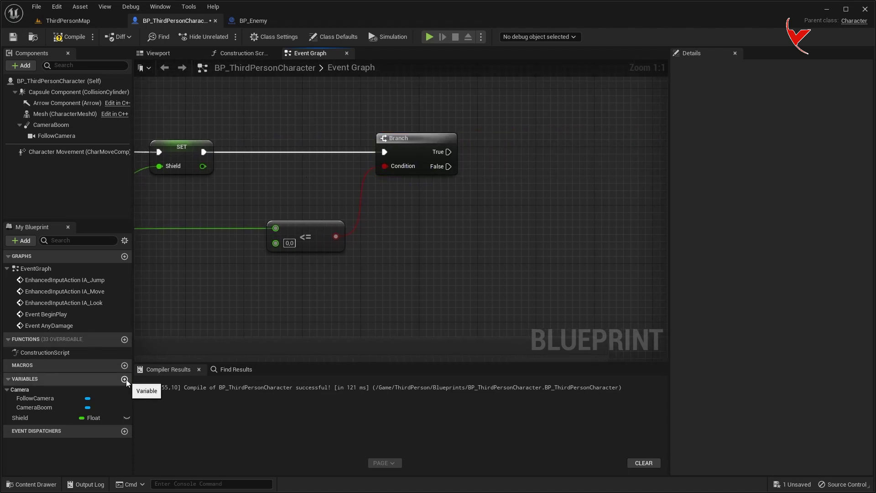
- Create an isDead? Boolean and set it on the Shield Branch's True output
{"action": "left_click", "coordinate": [124, 379]}
{"action": "key", "text": "Return"}
{"action": "left_click", "coordinate": [80, 429]}
{"action": "left_click", "coordinate": [101, 242]}
{"action": "left_click_drag", "start_coordinate": [449, 152], "coordinate": [450, 152]}
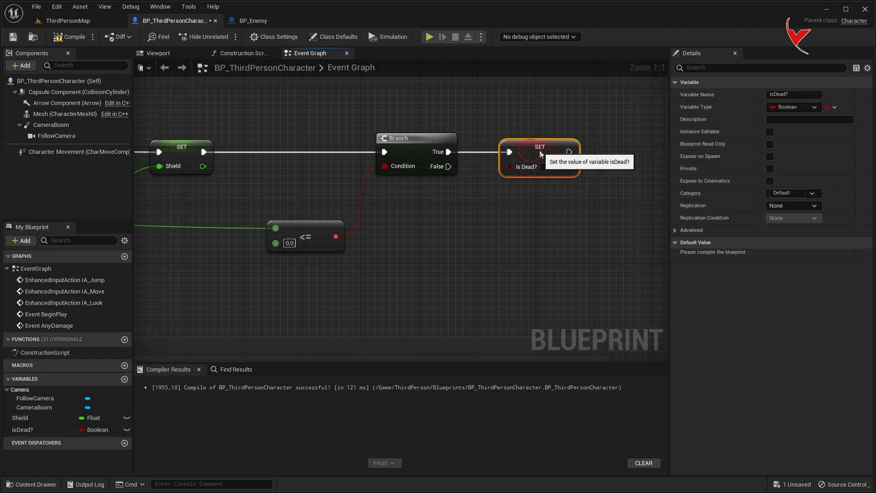
- Add an isDead? getter and a Branch right after Event AnyDamage
{"action": "scroll", "coordinate": [507, 195], "scroll_direction": "down", "scroll_amount": 2}
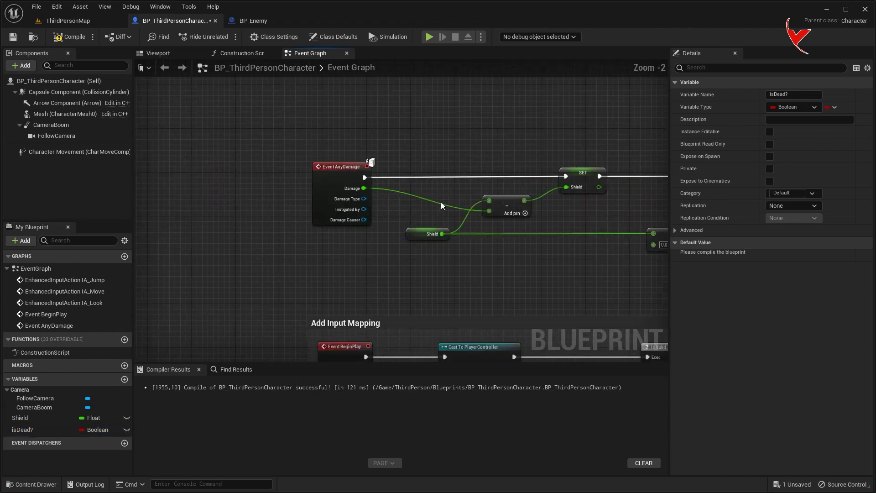
{"action": "right_click_drag", "start_coordinate": [441, 201], "coordinate": [256, 169]}
{"action": "scroll", "coordinate": [257, 168], "scroll_direction": "up", "scroll_amount": 2}
{"action": "left_click_drag", "start_coordinate": [48, 429], "coordinate": [214, 250]}
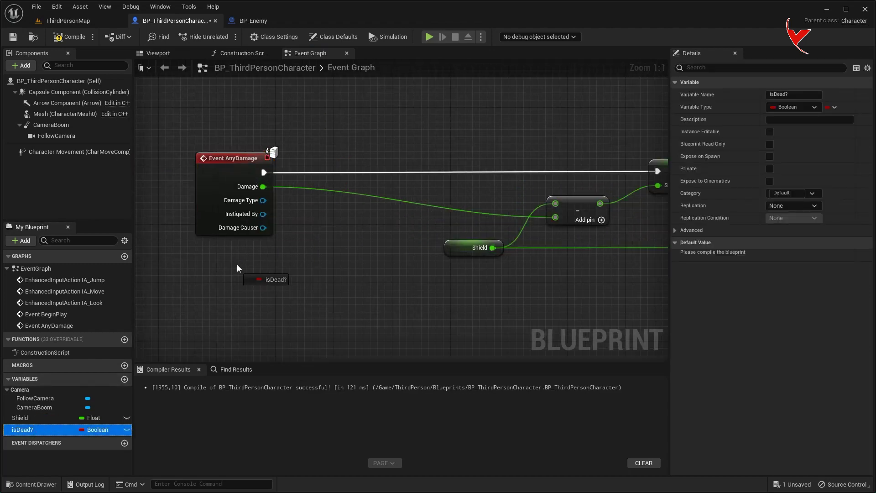
{"action": "left_click", "coordinate": [239, 267]}
{"action": "left_click_drag", "start_coordinate": [264, 172], "coordinate": [362, 168]}
{"action": "type", "text": "bra"}
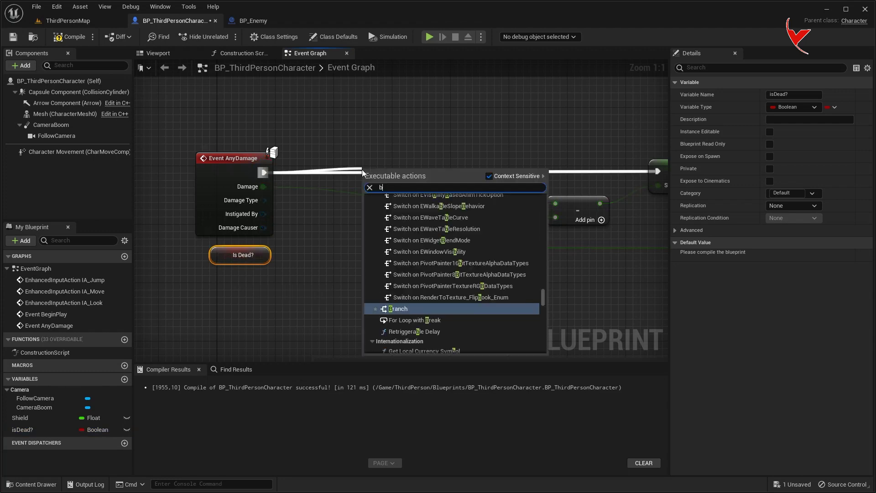
{"action": "key", "text": "Return"}
- Use NOT isDead? as the condition of the new Branch
{"action": "right_click_drag", "start_coordinate": [355, 191], "coordinate": [463, 232]}
{"action": "left_click_drag", "start_coordinate": [354, 303], "coordinate": [357, 157]}
{"action": "left_click_drag", "start_coordinate": [414, 148], "coordinate": [417, 144]}
{"action": "type", "text": "not b"}
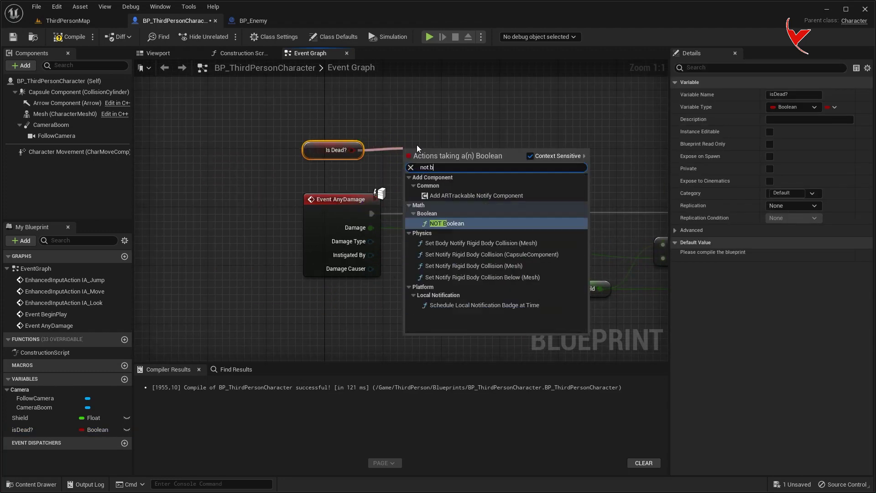
{"action": "key", "text": "Return"}
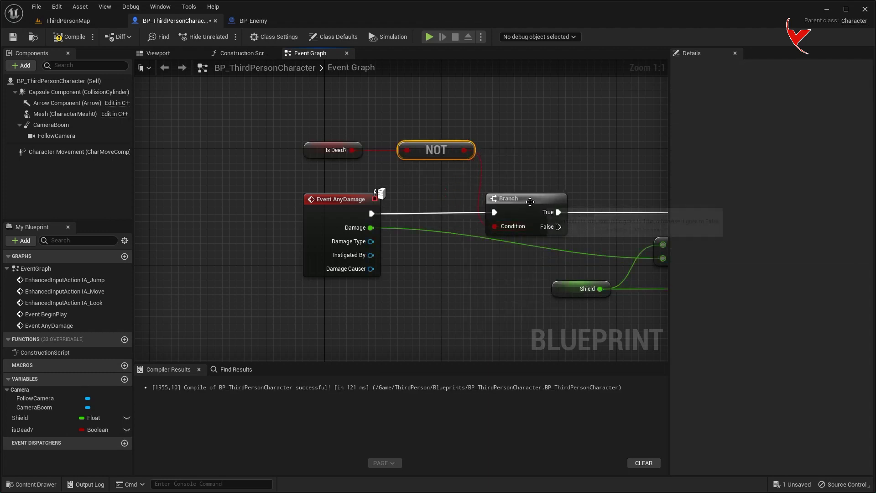
{"action": "left_click", "coordinate": [530, 202]}
- Call Disable Movement on Character Movement after isDead? is set
{"action": "scroll", "coordinate": [496, 173], "scroll_direction": "down", "scroll_amount": 2}
{"action": "right_click_drag", "start_coordinate": [496, 172], "coordinate": [352, 147]}
{"action": "left_click_drag", "start_coordinate": [92, 151], "coordinate": [548, 230]}
{"action": "scroll", "coordinate": [410, 247], "scroll_direction": "up", "scroll_amount": 2}
{"action": "left_click_drag", "start_coordinate": [413, 222], "coordinate": [467, 183]}
{"action": "type", "text": "disable"}
{"action": "left_click", "coordinate": [506, 253]}
- Add a Mesh reference and a Set Animation Mode node that runs after Disable Movement
{"action": "left_click_drag", "start_coordinate": [516, 170], "coordinate": [516, 149]}
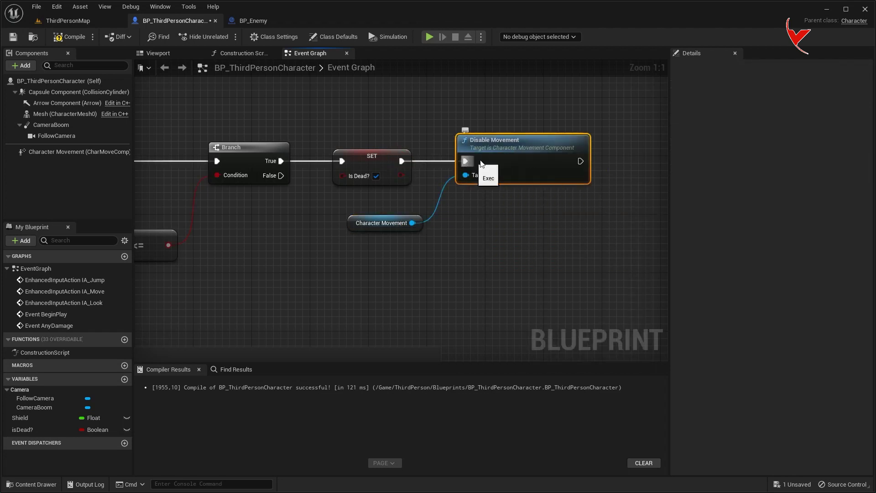
{"action": "right_click_drag", "start_coordinate": [481, 165], "coordinate": [274, 170]}
{"action": "left_click_drag", "start_coordinate": [64, 114], "coordinate": [320, 220]}
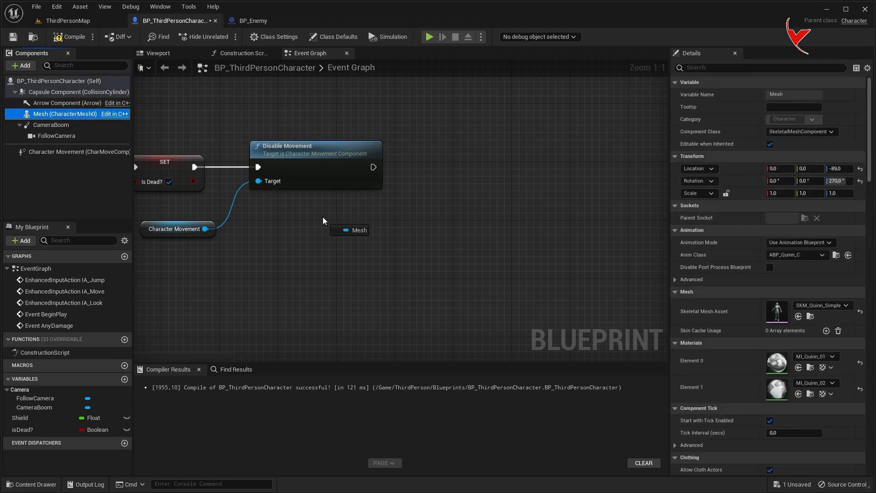
{"action": "left_click_drag", "start_coordinate": [371, 236], "coordinate": [441, 171]}
{"action": "type", "text": "set "}
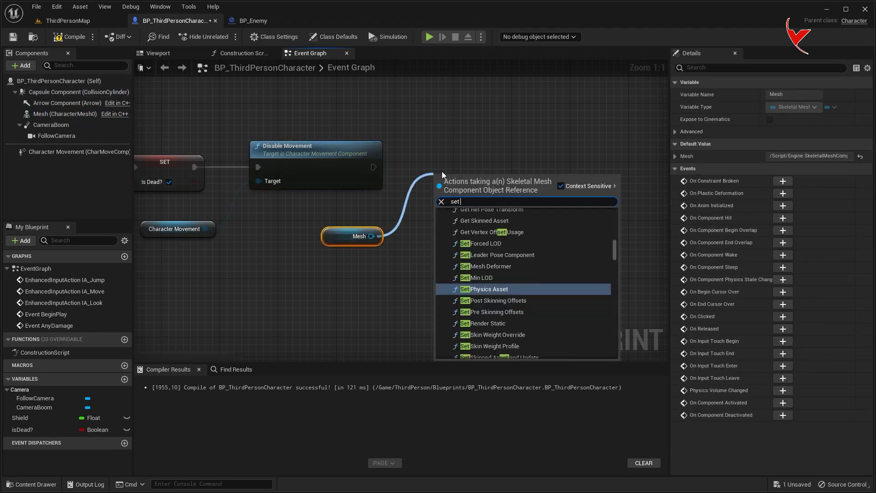
{"action": "type", "text": "animation mode"}
{"action": "key", "text": "Return"}
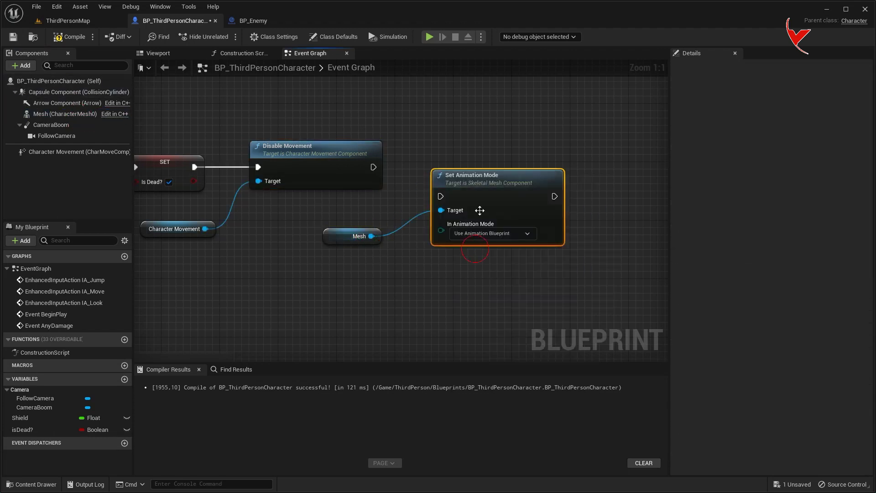
{"action": "left_click_drag", "start_coordinate": [373, 167], "coordinate": [447, 174]}
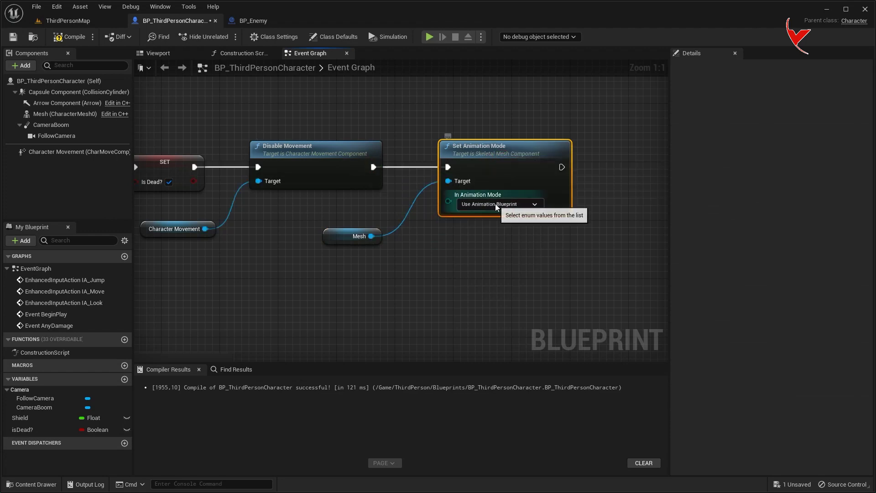
{"action": "right_click_drag", "start_coordinate": [493, 223], "coordinate": [414, 198]}
- Add Play Animation on the Mesh, using Hit_Anim from the ThirdPerson Anim folder
{"action": "mouse_move", "coordinate": [247, 205]}
{"action": "left_mouse_down"}
{"action": "mouse_move", "coordinate": [247, 228]}
{"action": "mouse_move", "coordinate": [522, 136]}
{"action": "left_mouse_up"}
{"action": "type", "text": "play"}
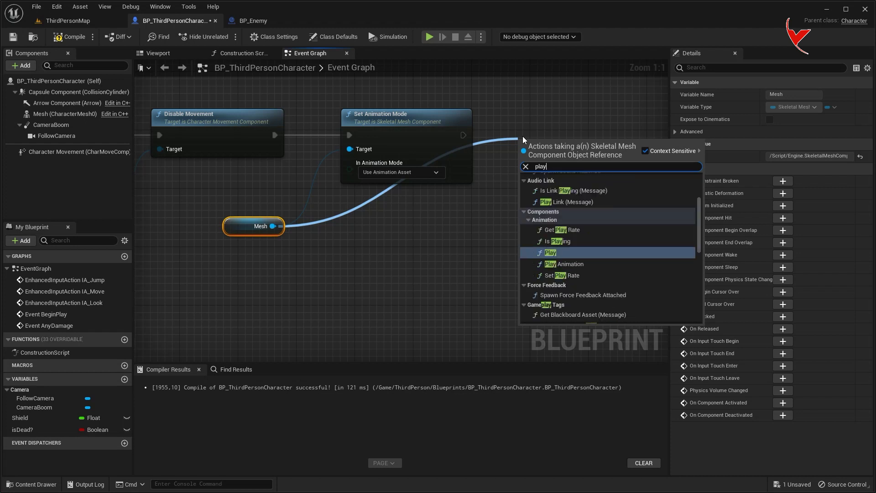
{"action": "type", "text": " anima"}
{"action": "left_click", "coordinate": [566, 291]}
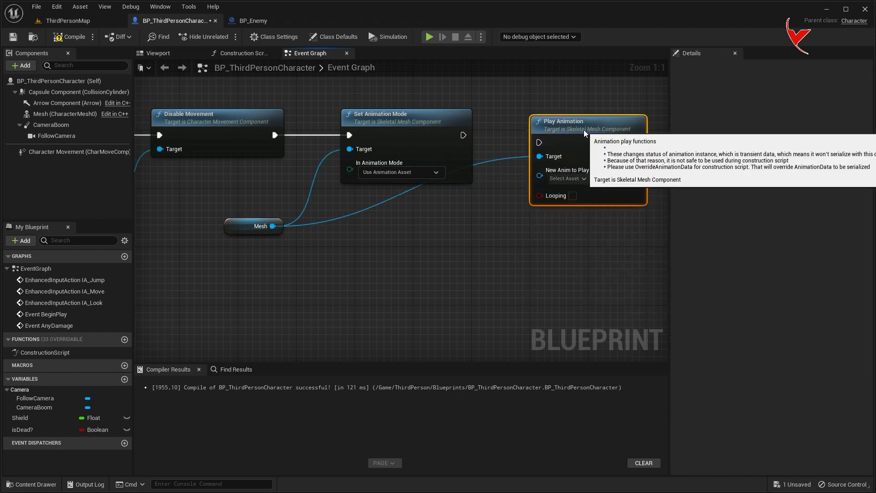
{"action": "key", "text": "ctrl+space"}
{"action": "double_click", "coordinate": [292, 371]}
{"action": "double_click", "coordinate": [184, 372]}
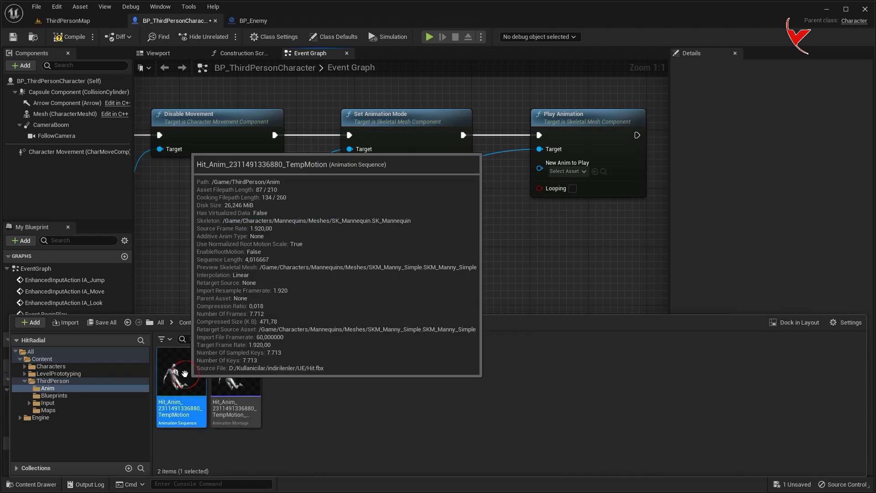
{"action": "left_click", "coordinate": [597, 174]}
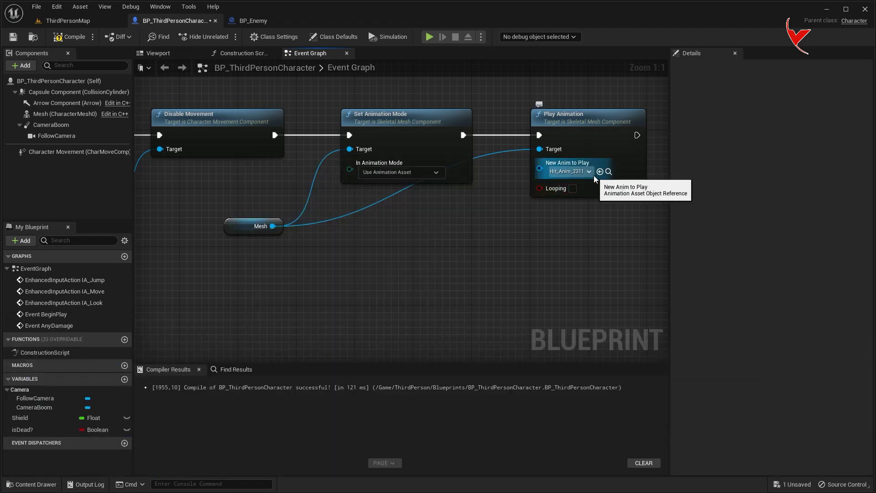
- Add a Print String on the Branch False path that prints the Shield value
{"action": "mouse_move", "coordinate": [364, 238]}
{"action": "right_mouse_down"}
{"action": "mouse_move", "coordinate": [371, 196]}
{"action": "mouse_move", "coordinate": [325, 187]}
{"action": "right_mouse_up"}
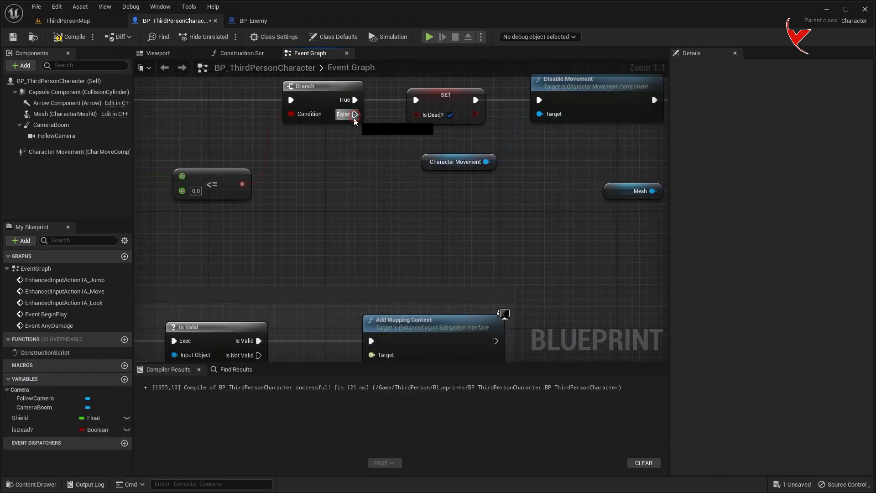
{"action": "left_click_drag", "start_coordinate": [355, 114], "coordinate": [372, 210]}
{"action": "type", "text": "print st"}
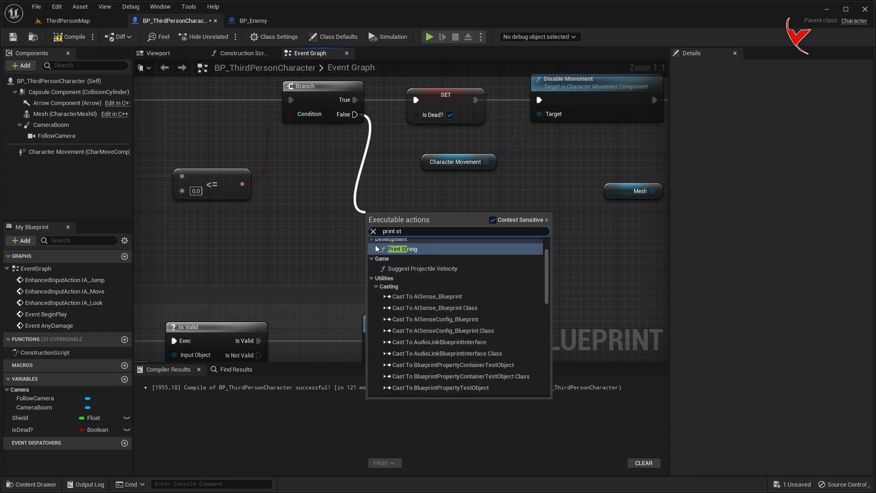
{"action": "key", "text": "Return"}
{"action": "right_click_drag", "start_coordinate": [376, 210], "coordinate": [474, 219]}
{"action": "scroll", "coordinate": [473, 219], "scroll_direction": "down", "scroll_amount": 2}
{"action": "left_click_drag", "start_coordinate": [271, 150], "coordinate": [507, 243]}
{"action": "left_click", "coordinate": [68, 20]}
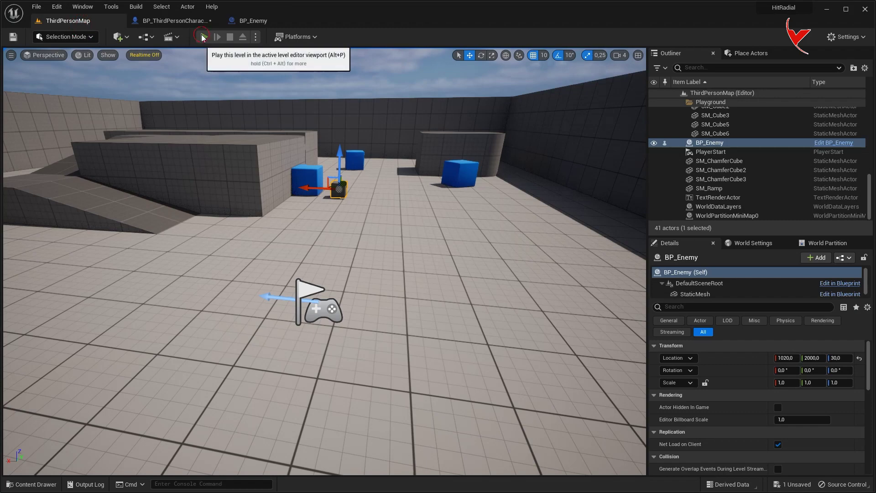
- Playtest by walking into the enemy, then move BP_Enemy onto the raised platform at 1420, 2000, 230
{"action": "left_click", "coordinate": [204, 37]}
{"action": "key", "text": "w"}
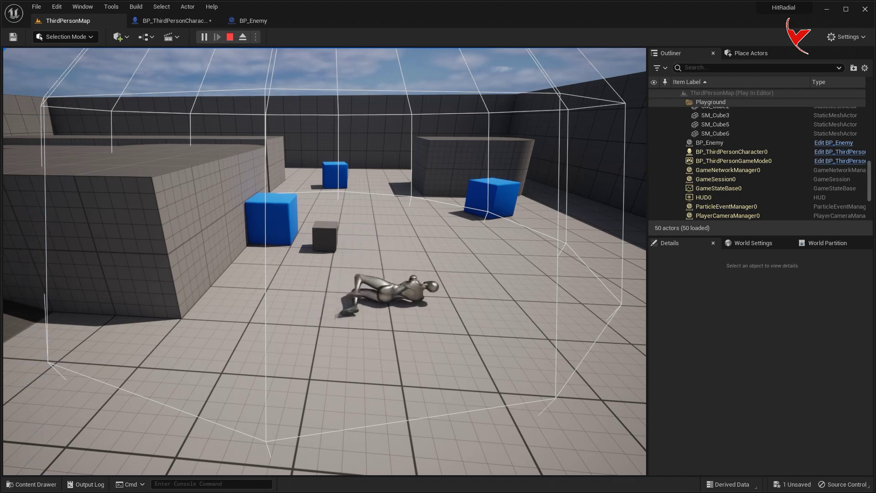
{"action": "key", "text": "Escape"}
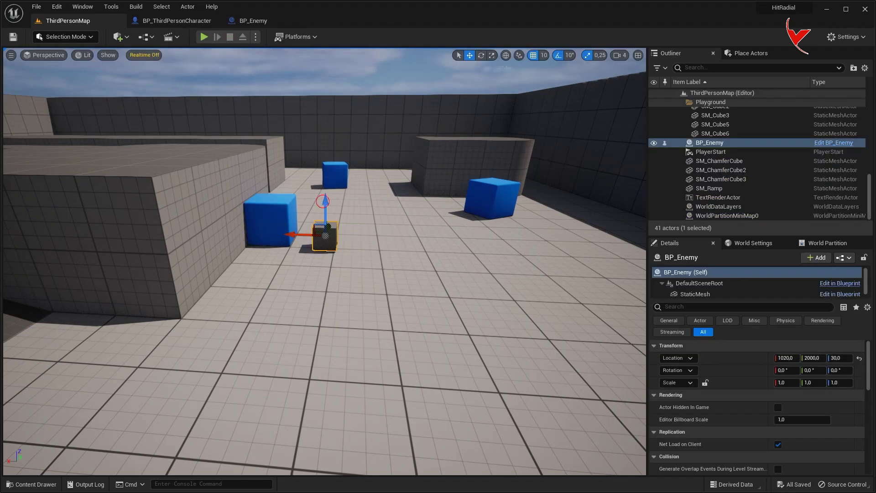
{"action": "left_click_drag", "start_coordinate": [296, 135], "coordinate": [131, 125]}
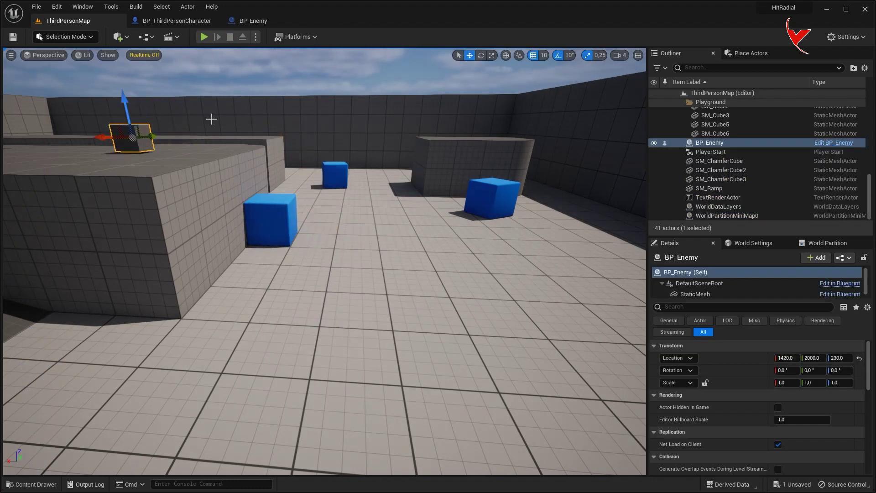
{"action": "left_click", "coordinate": [260, 26]}
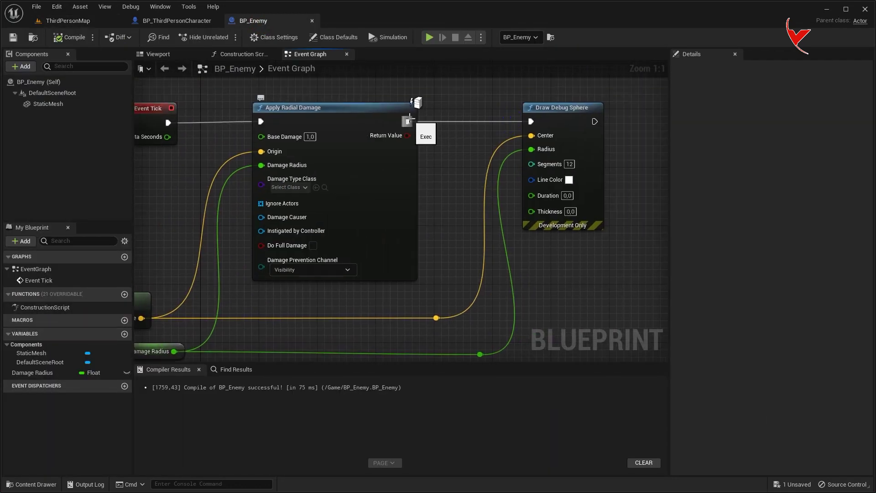
- Make BP_Enemy's StaticMesh invisible, then playtest walking into the enemy until the shield runs out
{"action": "left_click", "coordinate": [707, 69]}
{"action": "type", "text": "ii"}
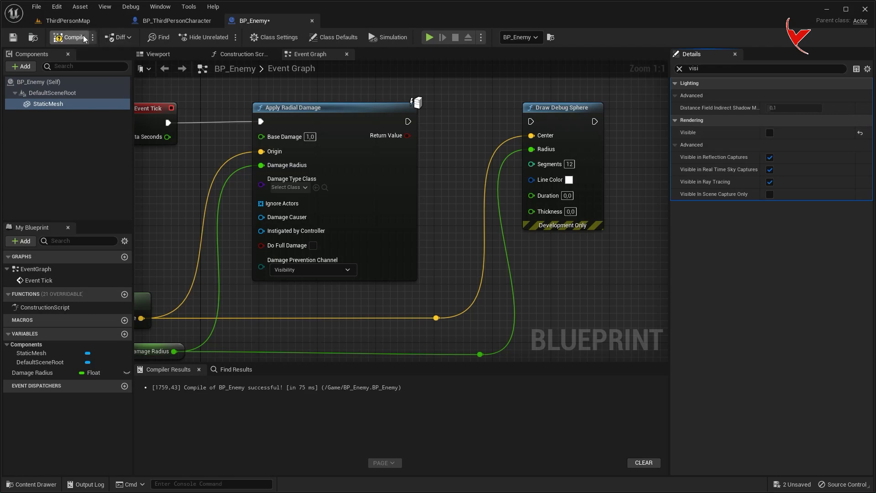
{"action": "left_click", "coordinate": [68, 21]}
{"action": "left_click", "coordinate": [203, 36]}
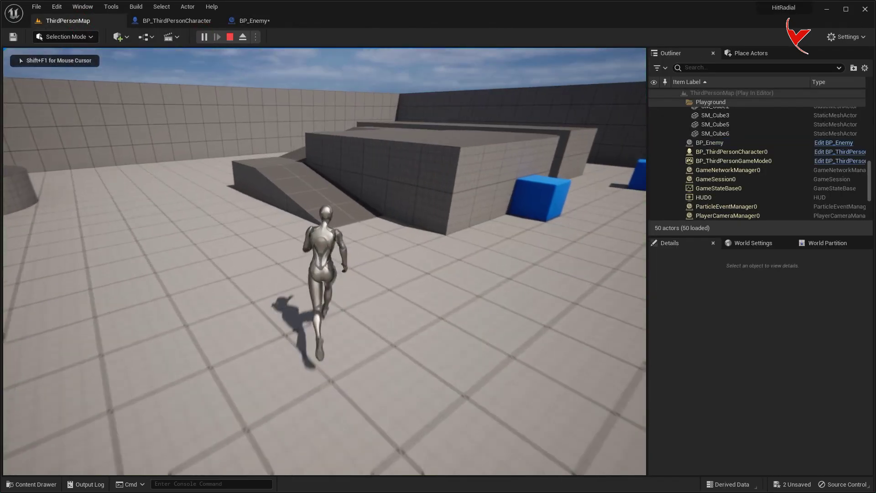
{"action": "key", "text": "w"}
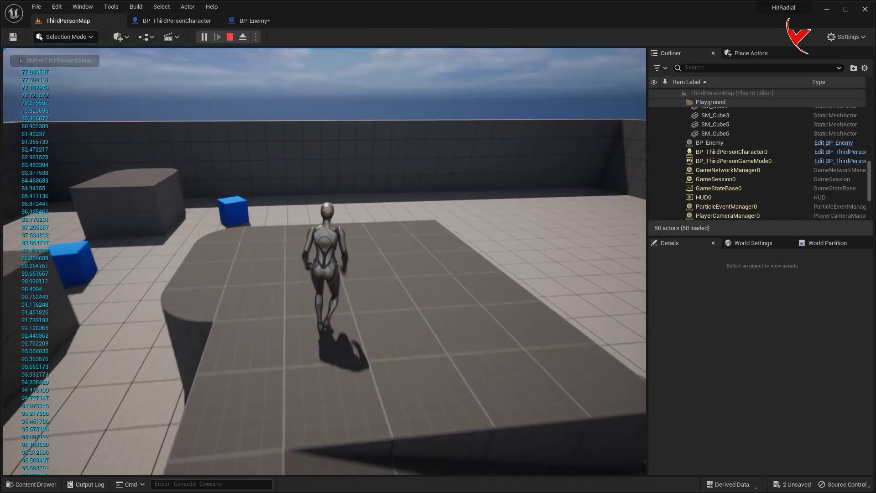
{"action": "key", "text": "a"}
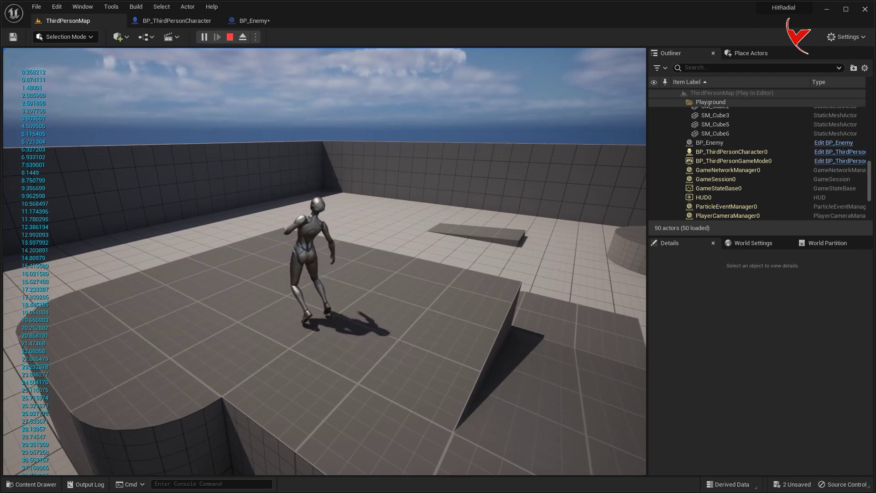